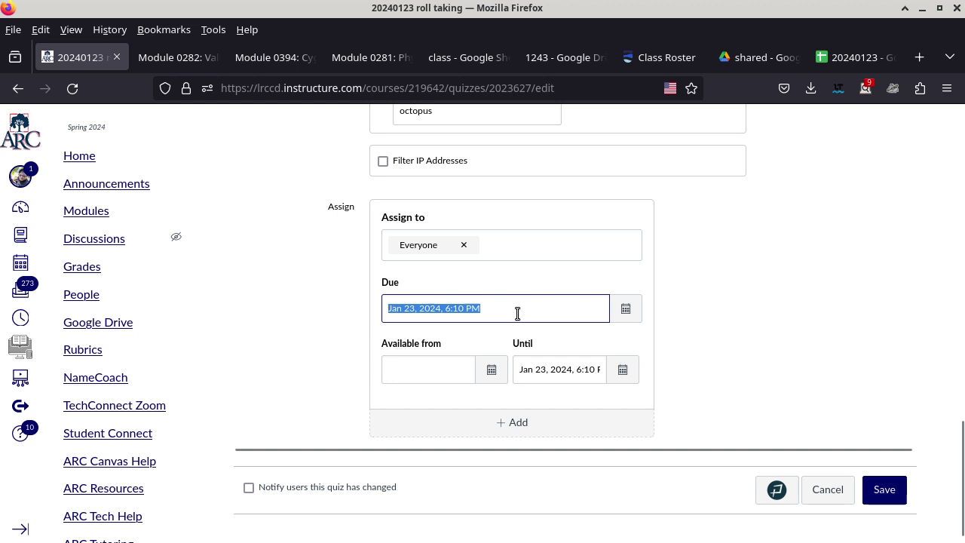
- Set the quiz's Due and Until times to Jan 23, 2024, 6:40 PM and save the quiz
text(6:)
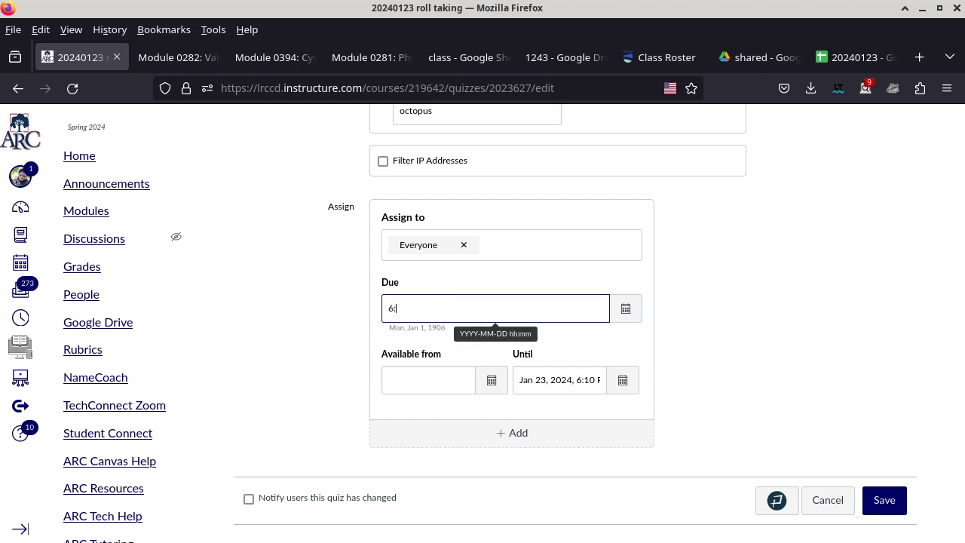
text(40)
key(Tab)
key(Tab)
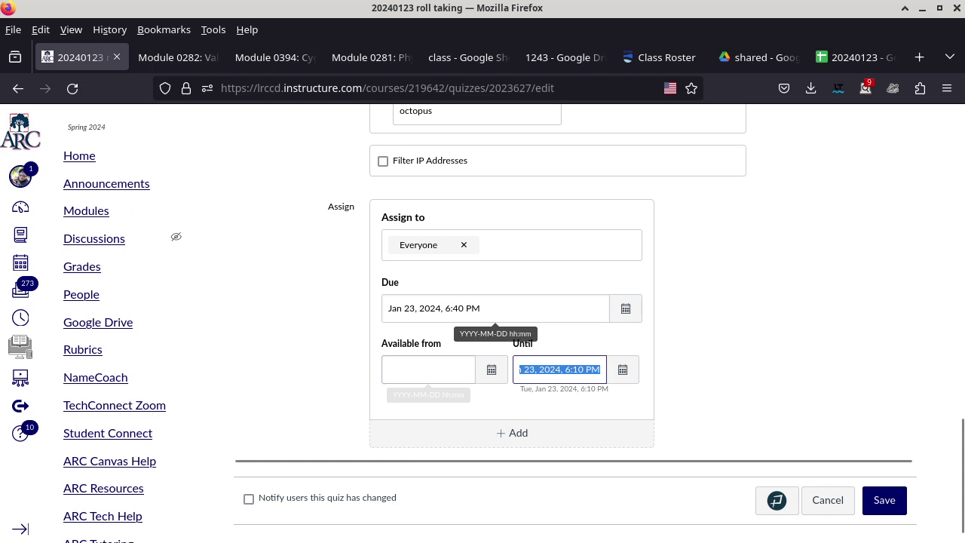
key(BackSpace)
text(6:)
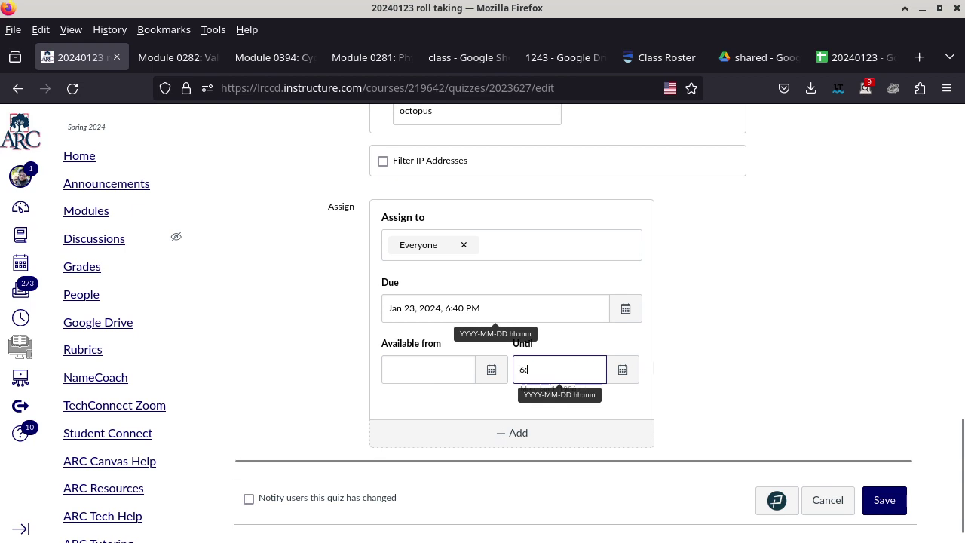
text(40pm)
key(Tab)
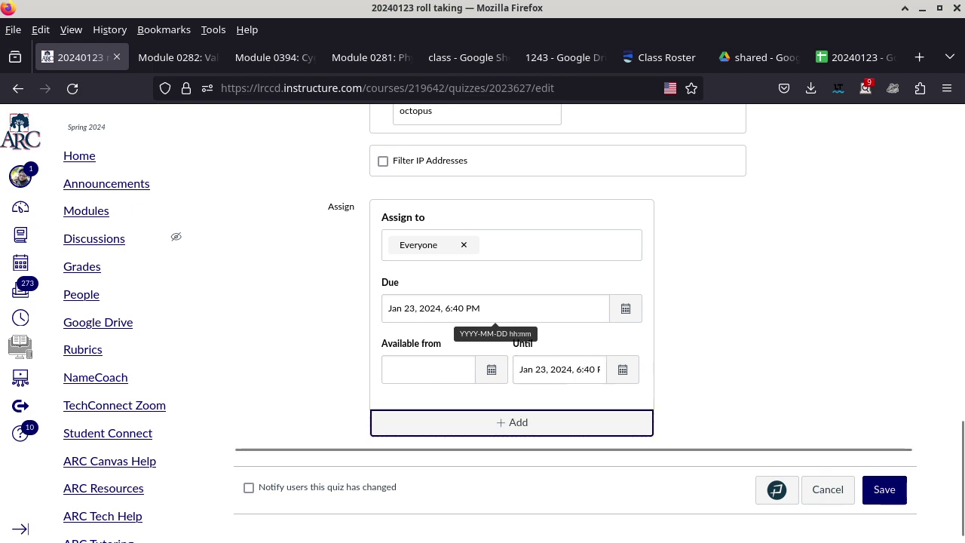
click(867, 489)
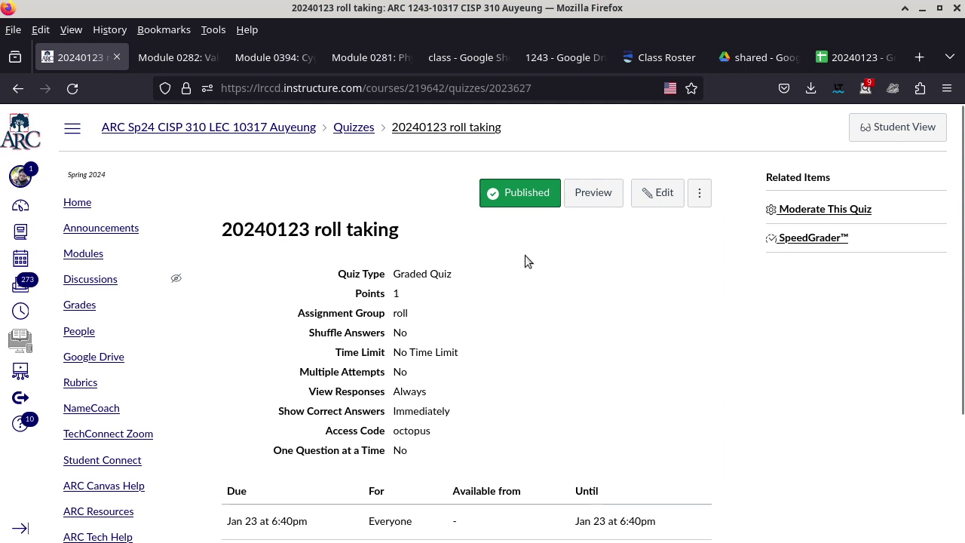
- Highlight the access code in the saved quiz's details and look briefly at the Module 0282 page
scroll(524, 255, down, 3)
double_click(417, 279)
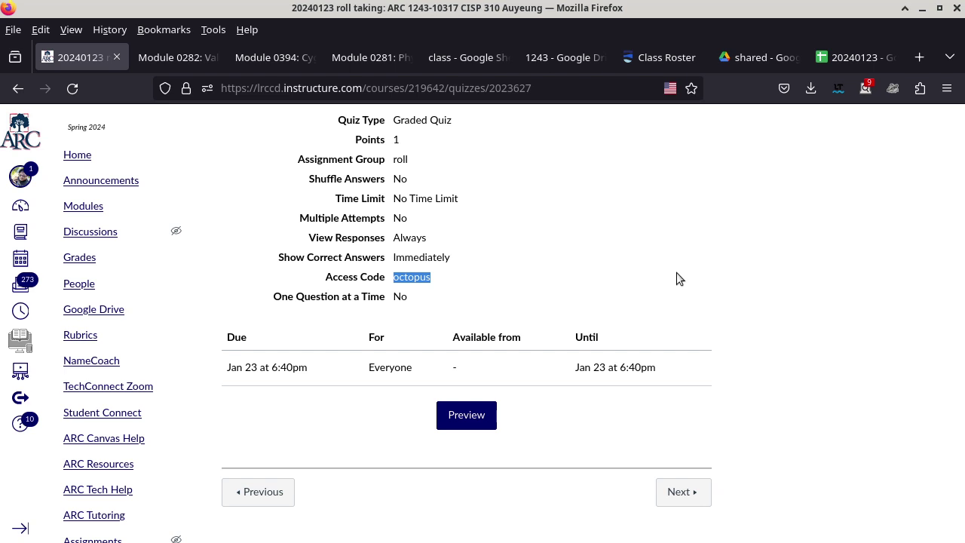
click(162, 58)
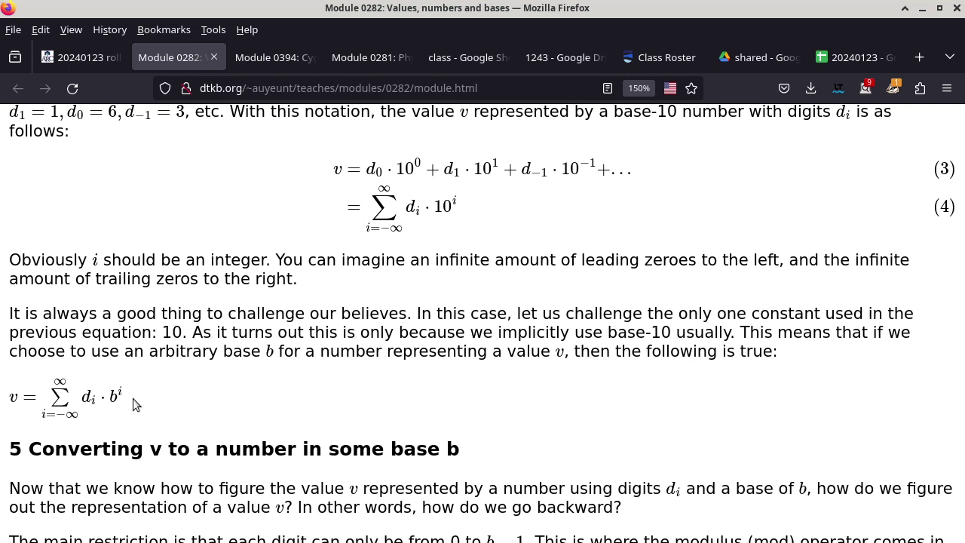
click(80, 44)
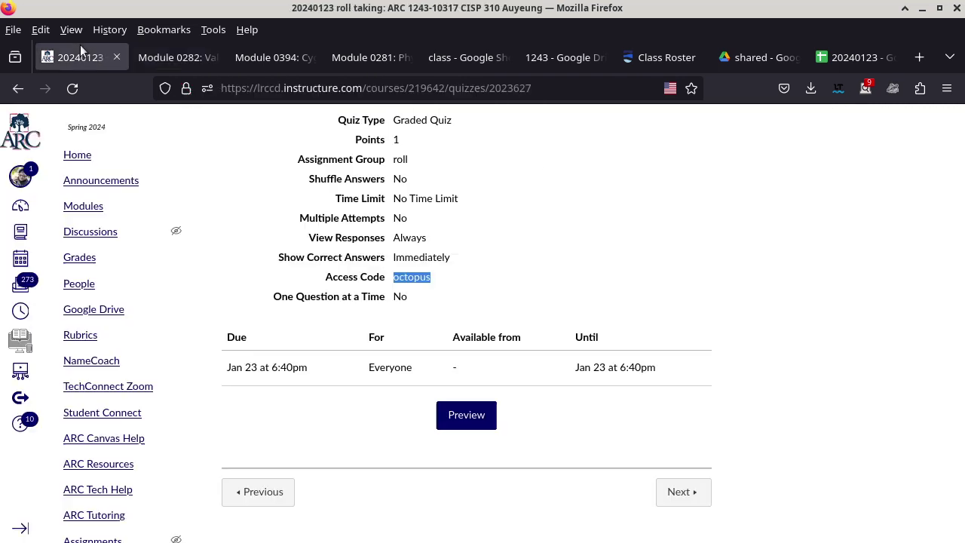
- Open the course home page and find the "Values, numbers and bases" item in the module list
click(22, 88)
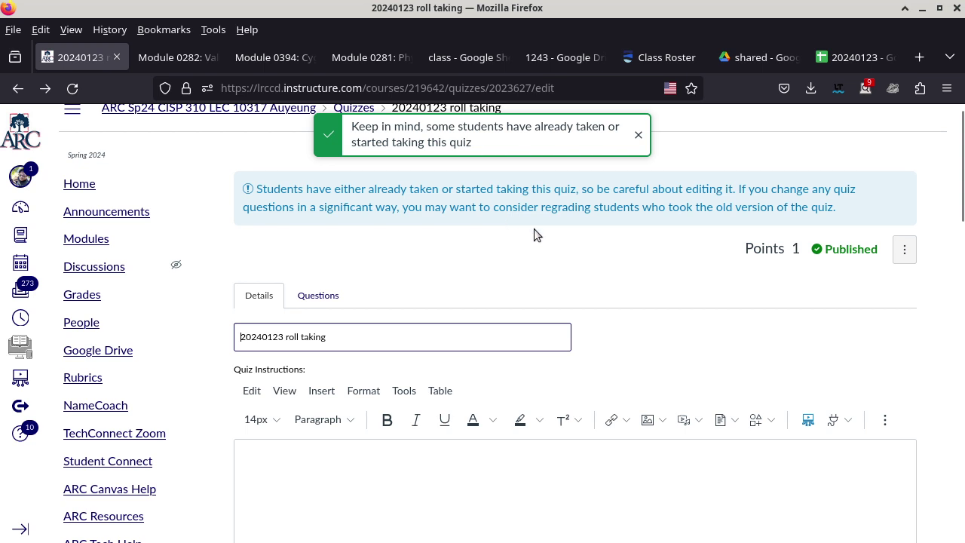
click(262, 129)
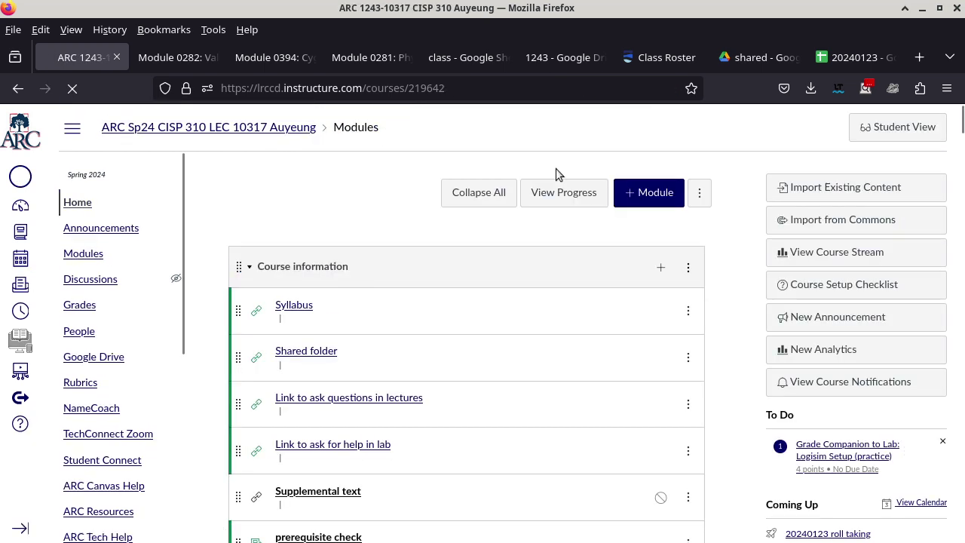
scroll(715, 276, down, 10)
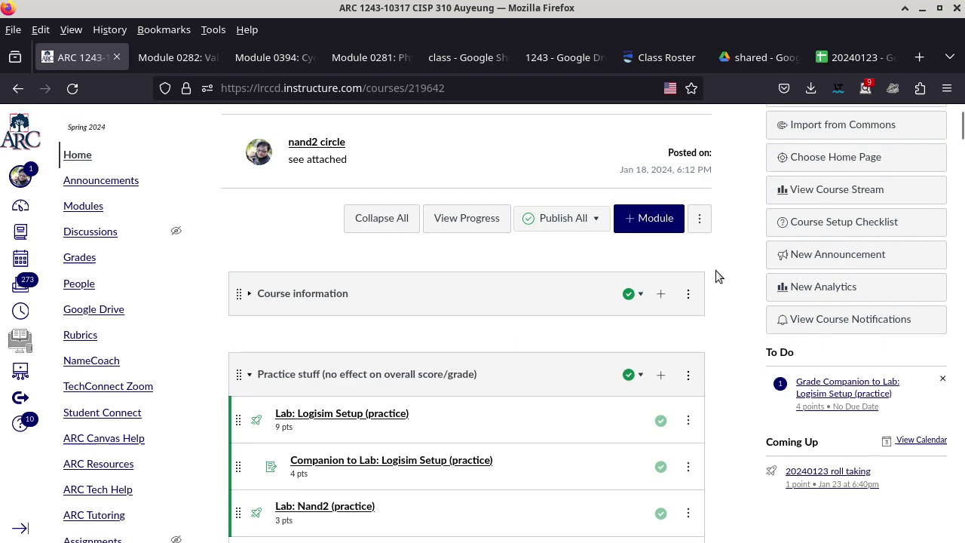
scroll(717, 276, down, 20)
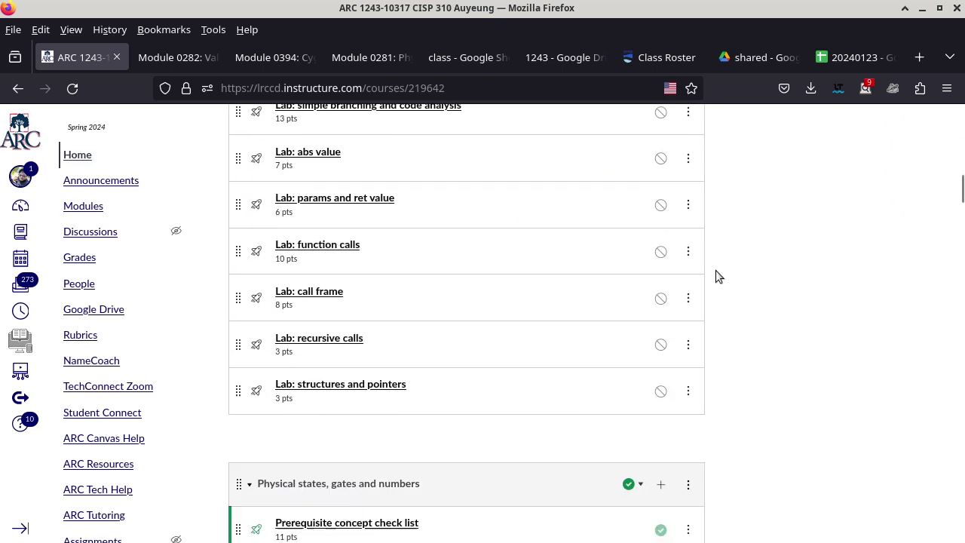
scroll(717, 275, down, 8)
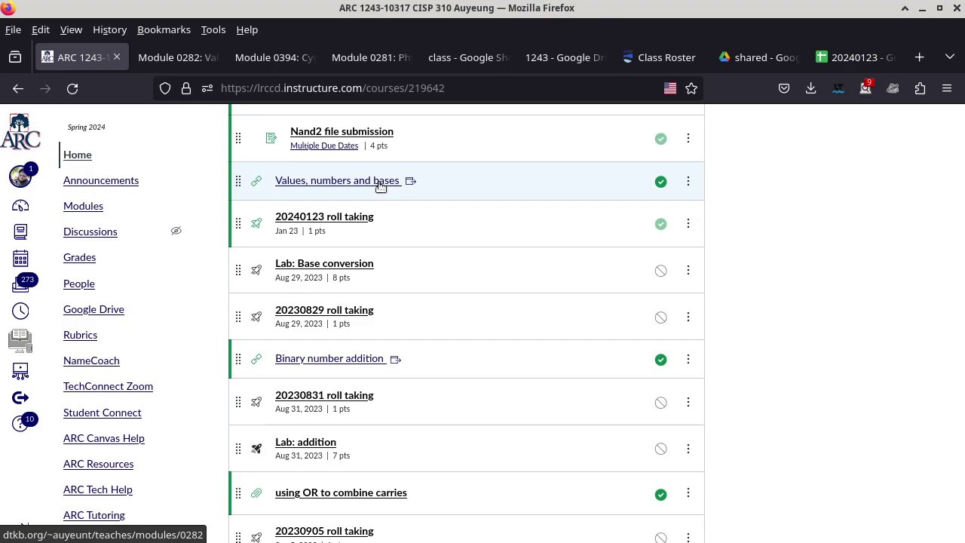
- Switch to the 20240123 spreadsheet, add a new sheet, and enter the label v in A1 with 0.9 in B1
click(849, 62)
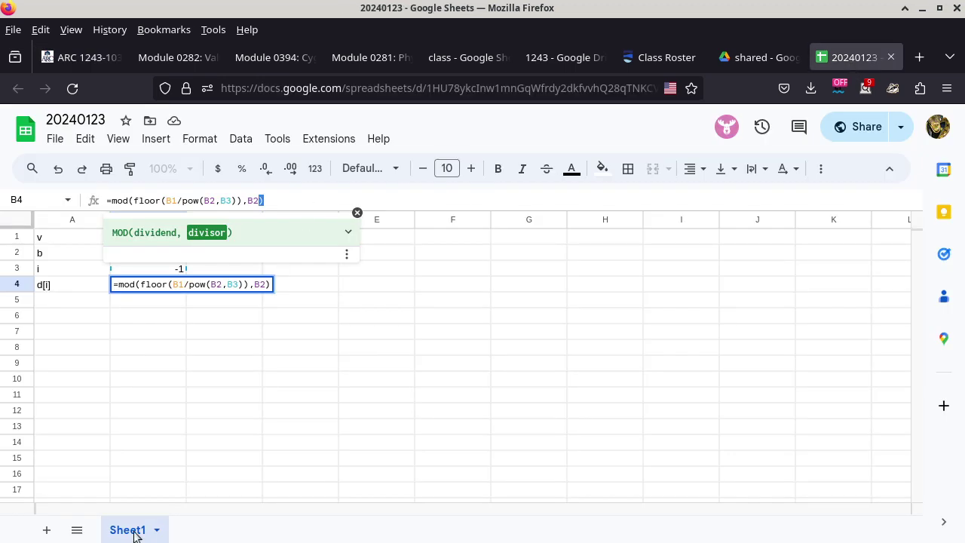
click(46, 531)
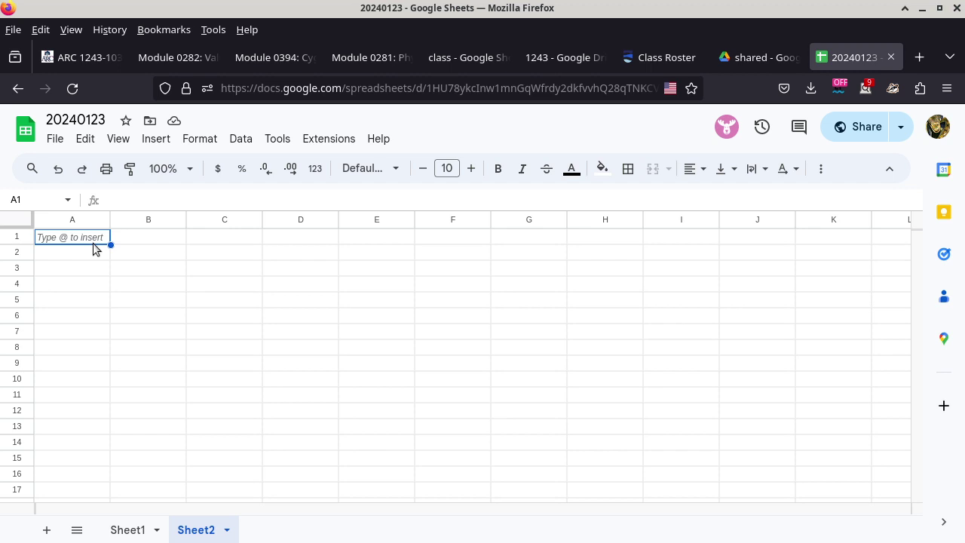
text(v=0)
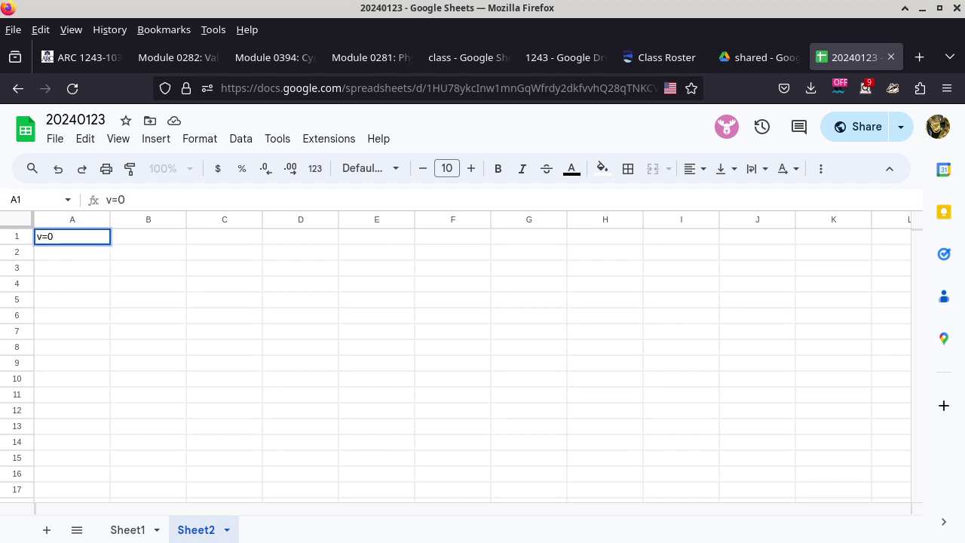
key(BackSpace)
key(BackSpace)
key(Tab)
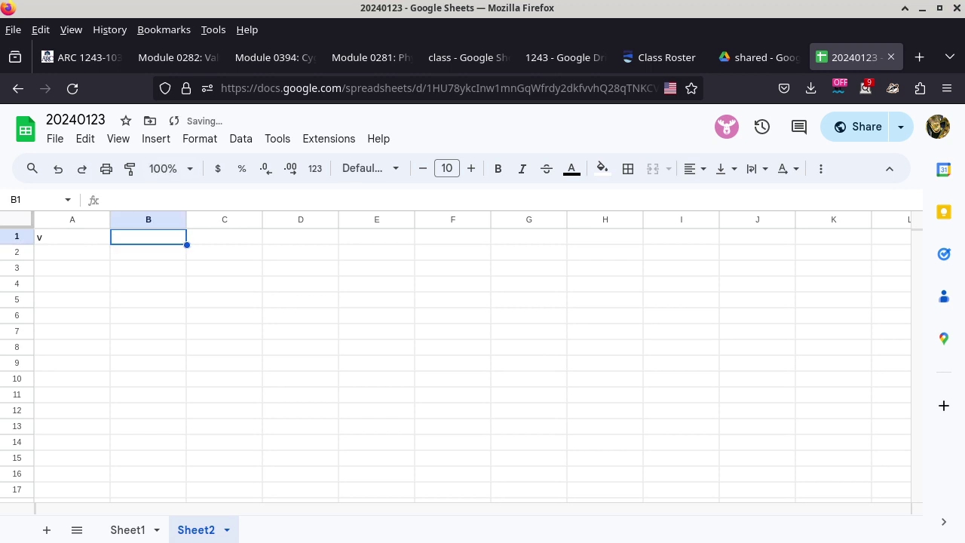
text(0.9)
key(Return)
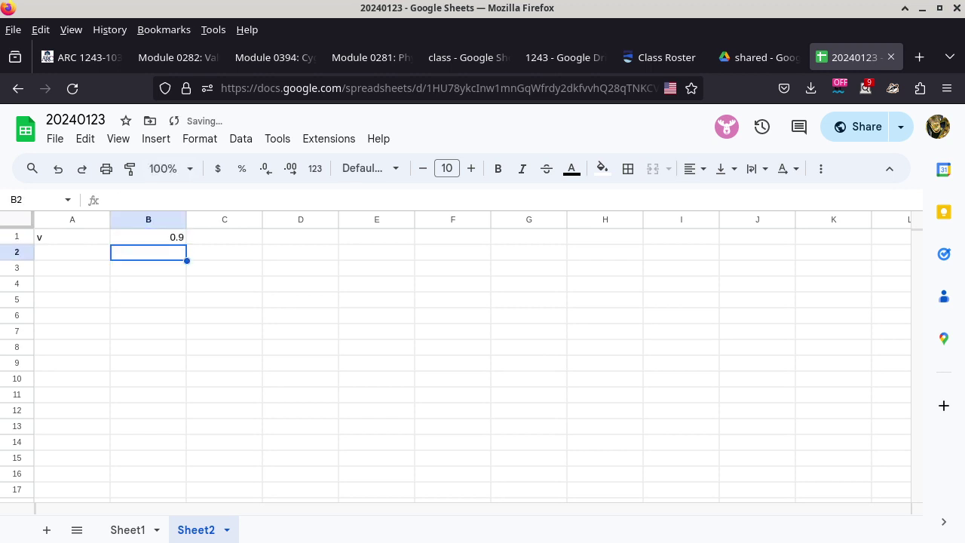
- Enter the label b with value 2 in A2:B2 and the label i with value 0 in A3:B3
click(72, 251)
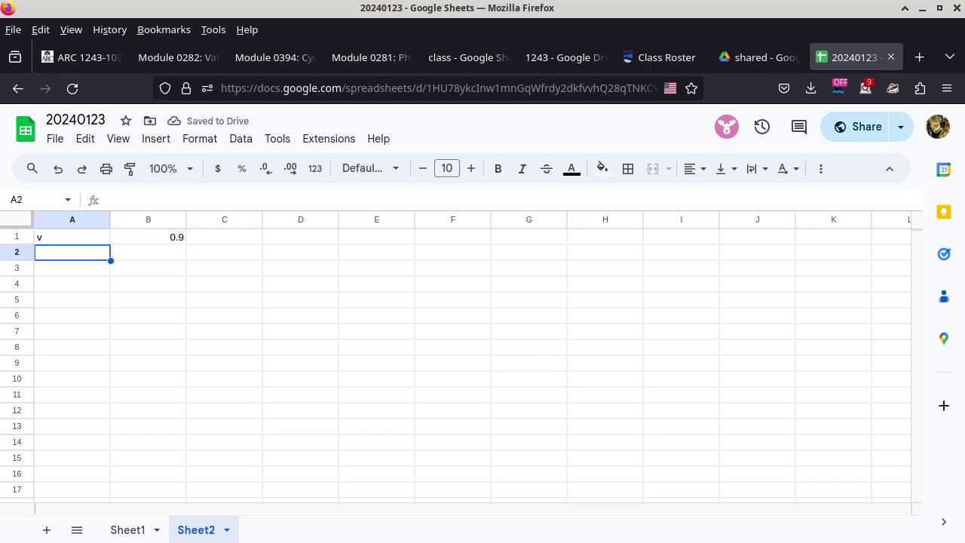
text(b)
key(Tab)
text(2)
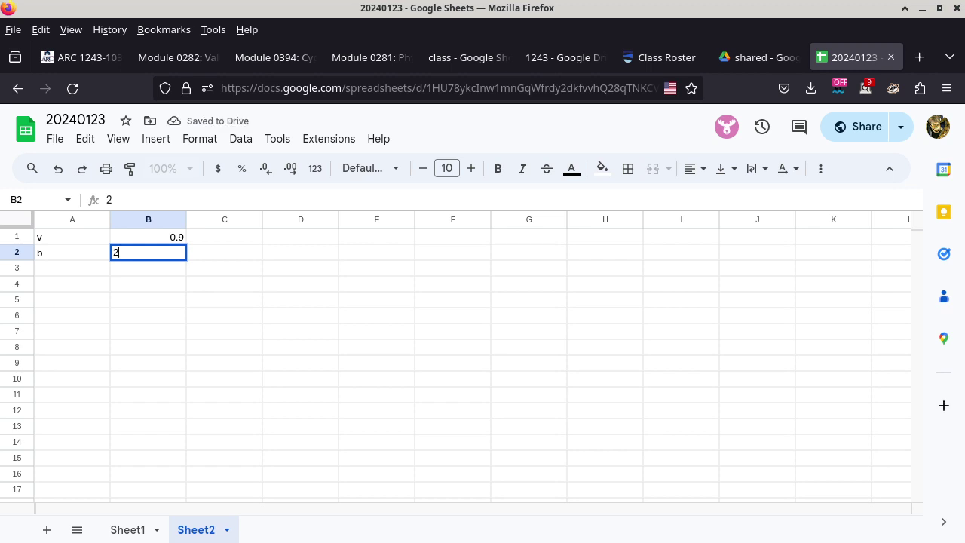
key(Return)
text(i)
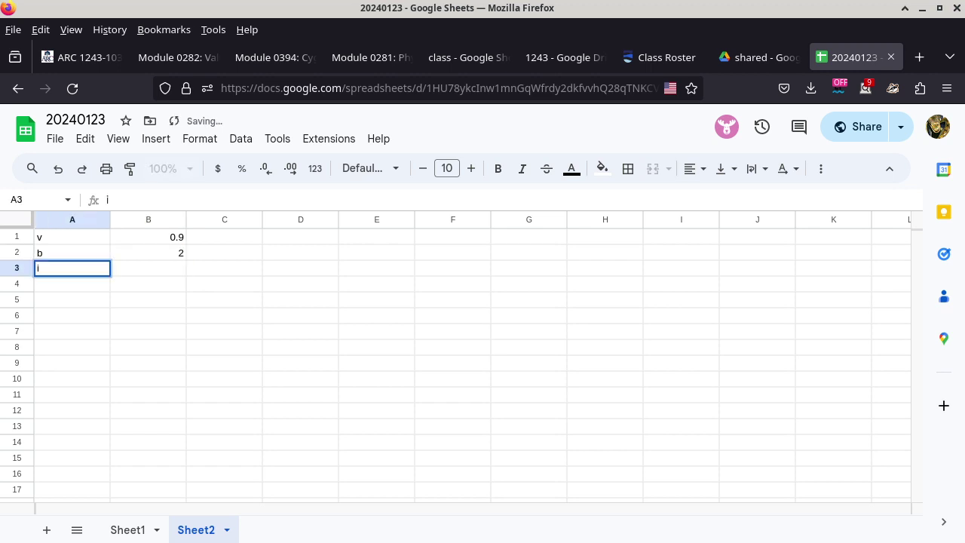
key(Tab)
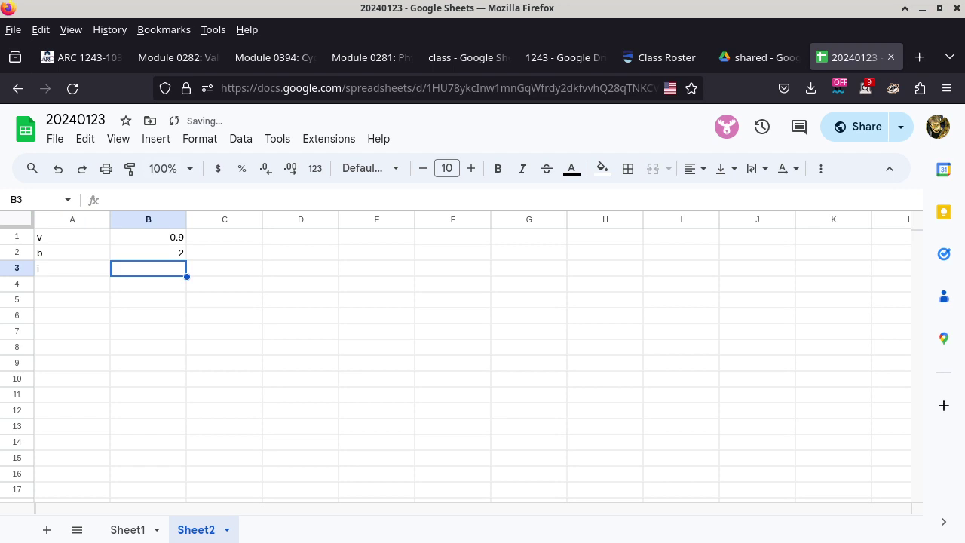
text(0)
key(Return)
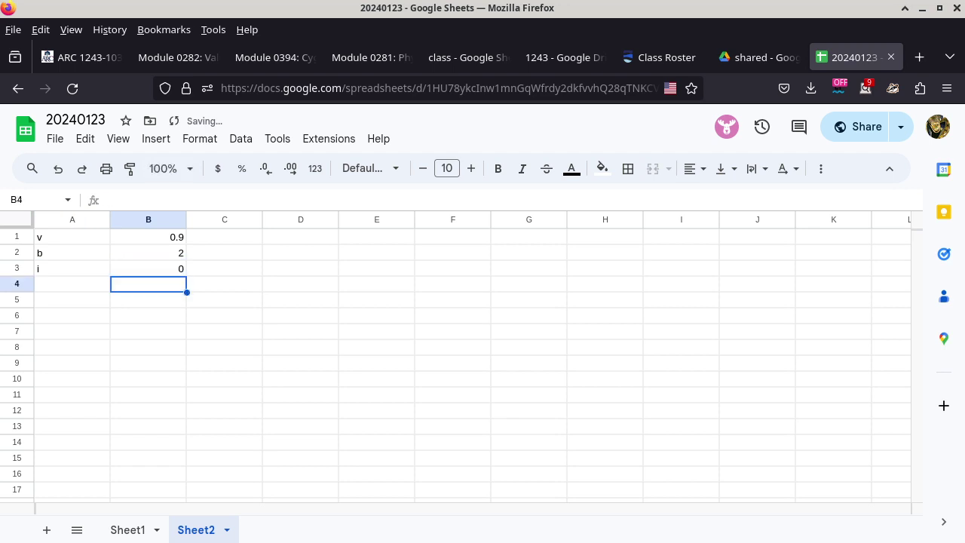
- Continue the i column with -1 in B4 and =B4-1 in B5, and fill that formula down to B17
text(-1)
key(Return)
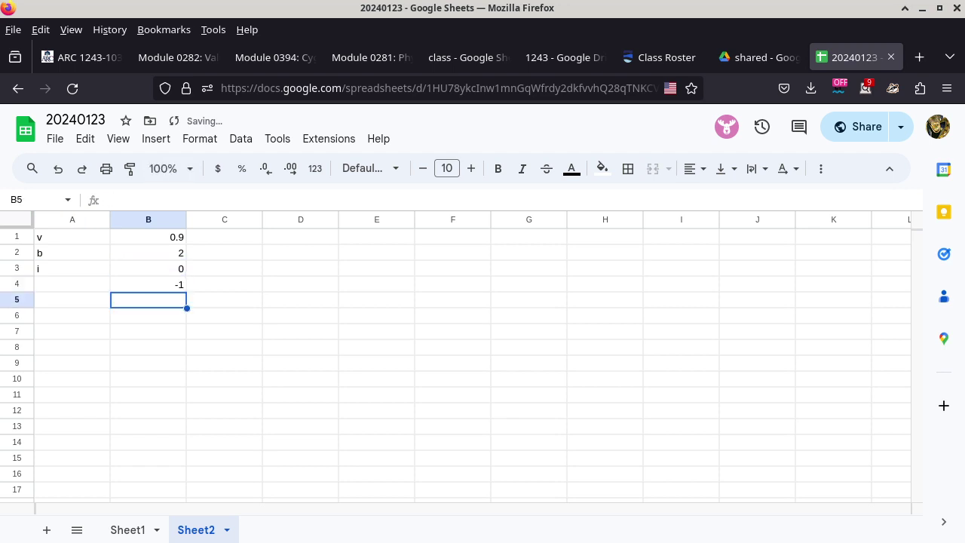
text(=)
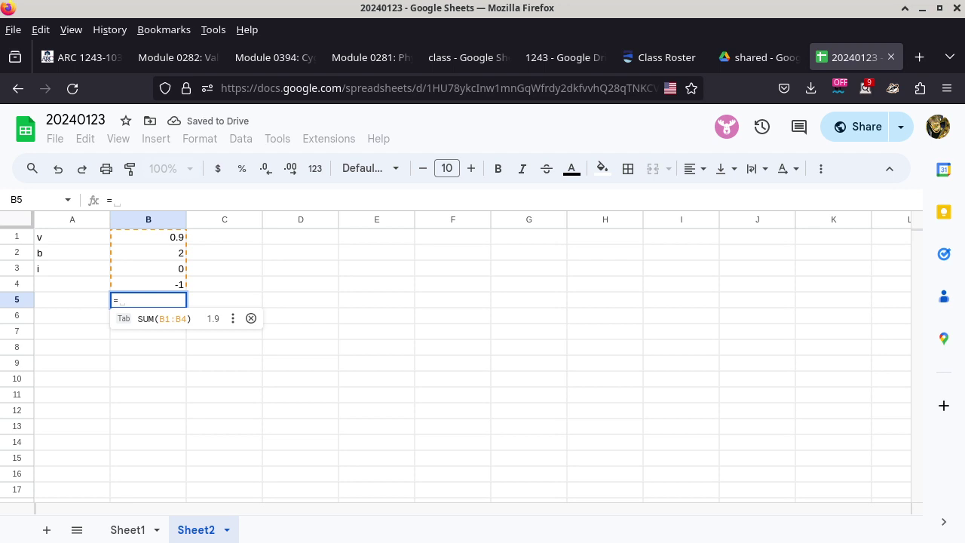
click(148, 286)
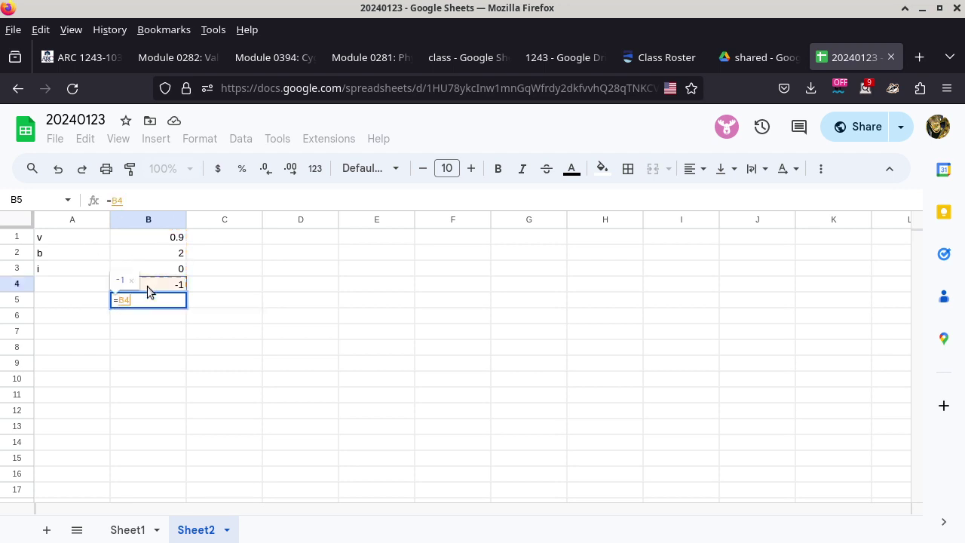
text(-1)
key(Return)
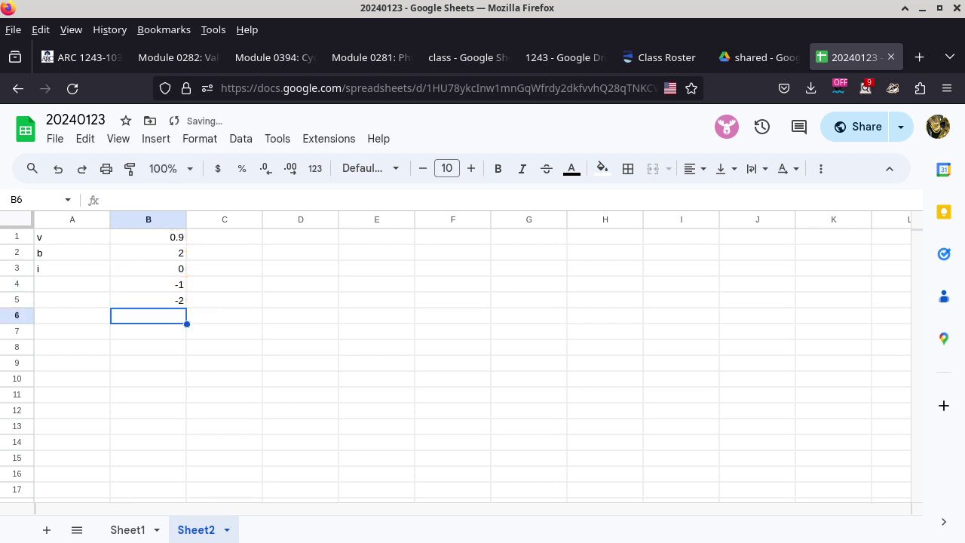
click(184, 303)
drag(186, 308, 178, 492)
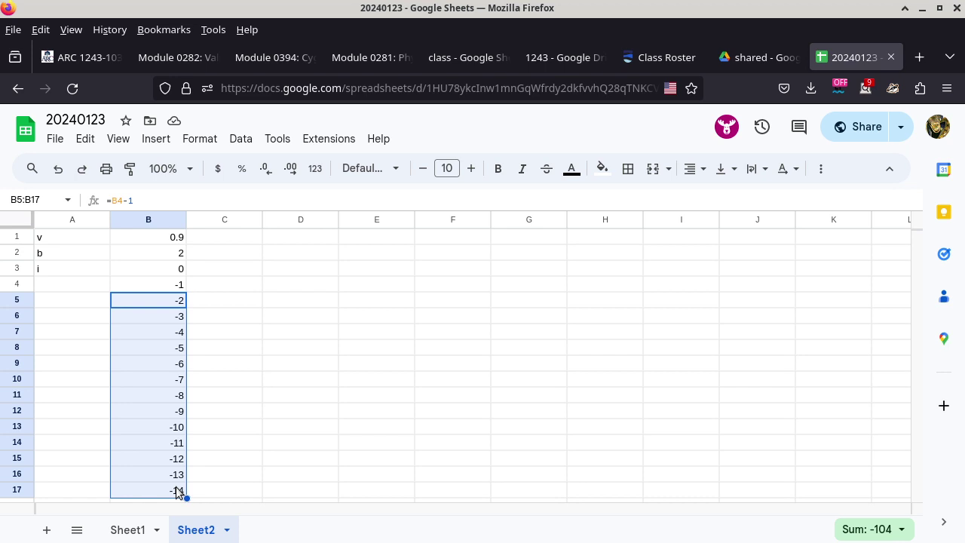
- Enter the label di in C2 and begin a formula in C3 with =mod(floor(B$1, keeping the row reference absolute
click(244, 256)
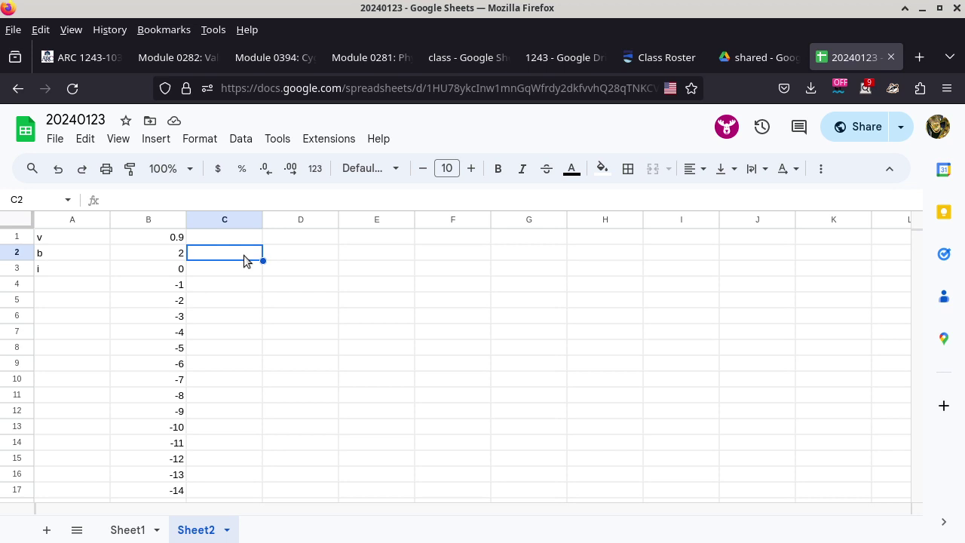
text(di)
key(Return)
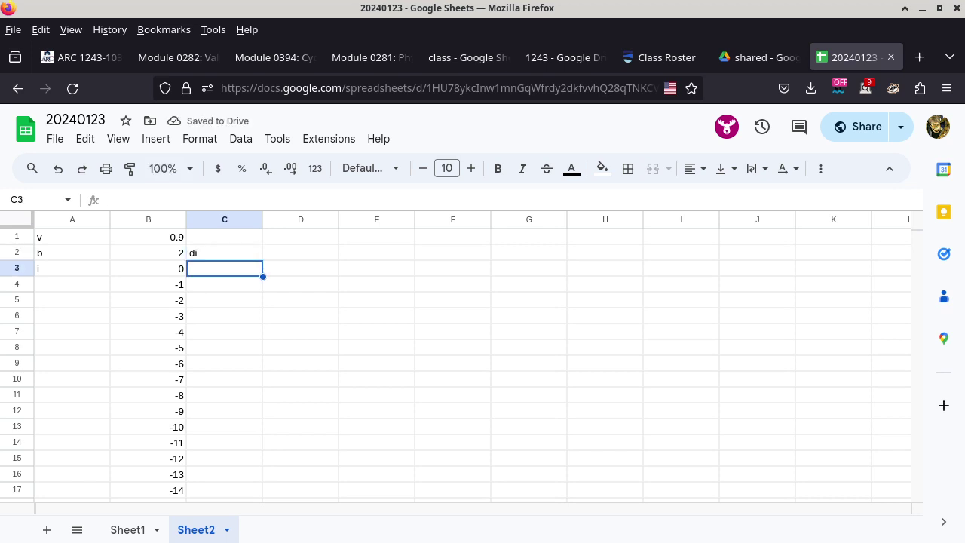
text(=)
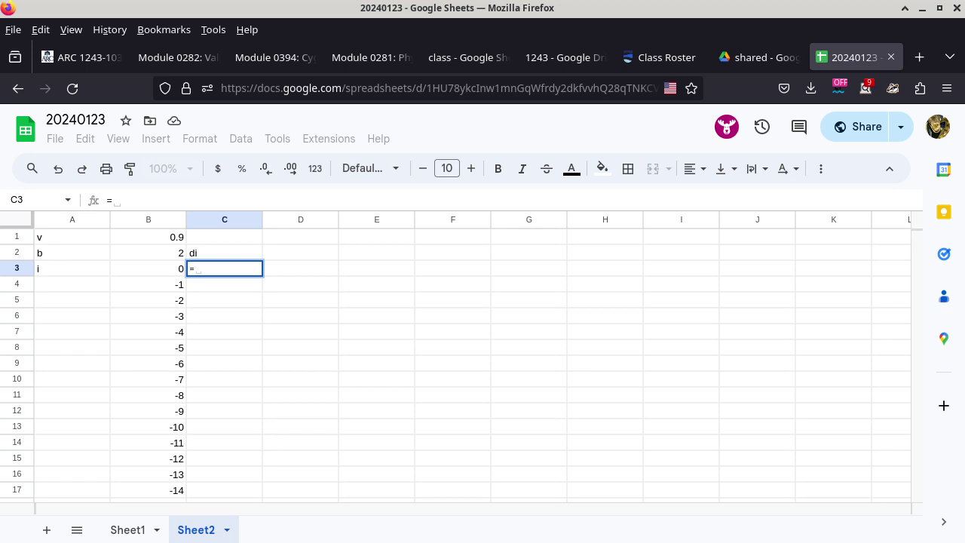
text(mod()
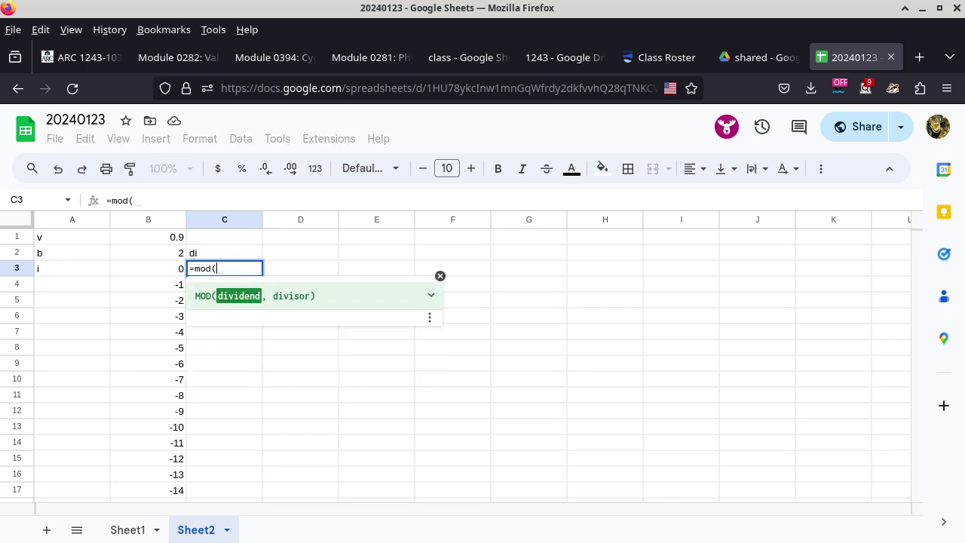
text(floor()
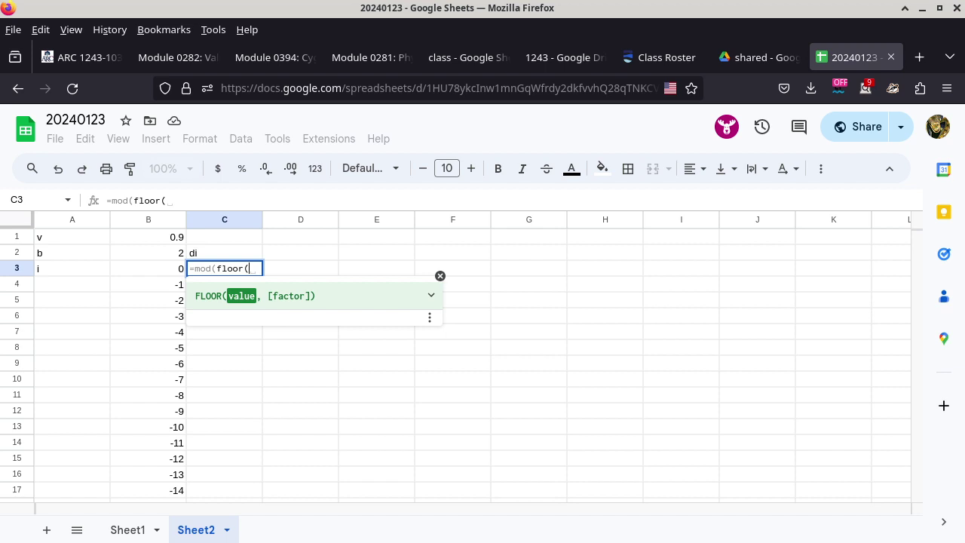
click(174, 238)
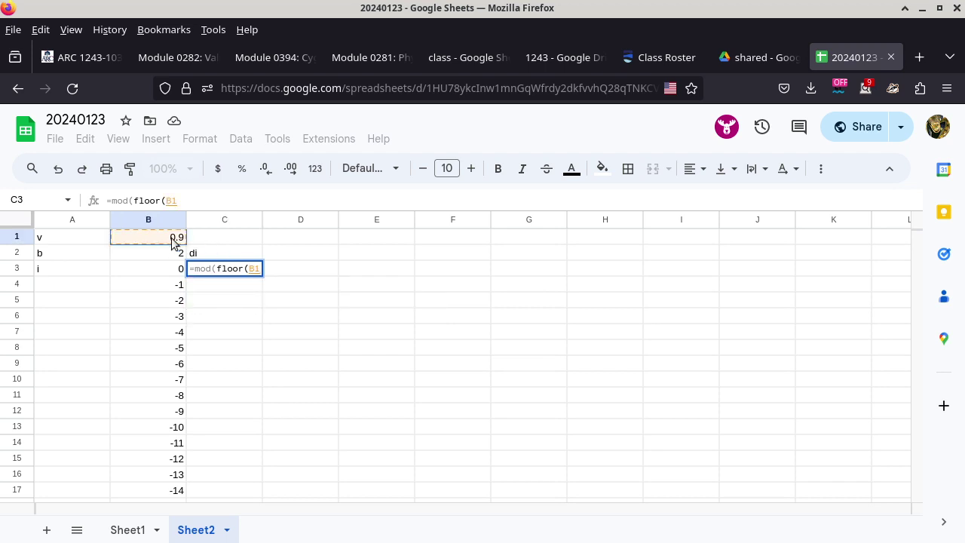
click(259, 270)
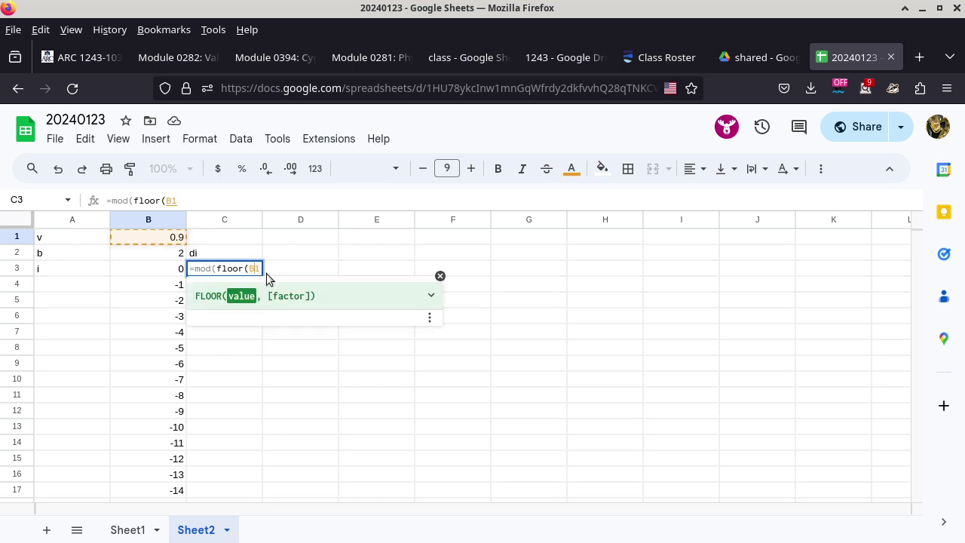
key(F4)
key(F4)
click(207, 194)
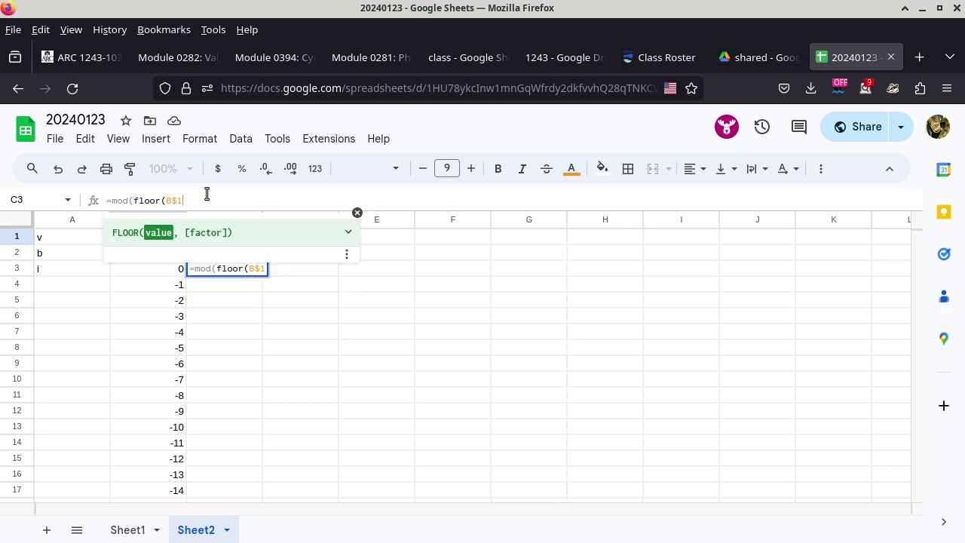
- Complete the formula in C3 as =mod(floor(B$1,pow(B$2,B3)),B$2)
text(,)
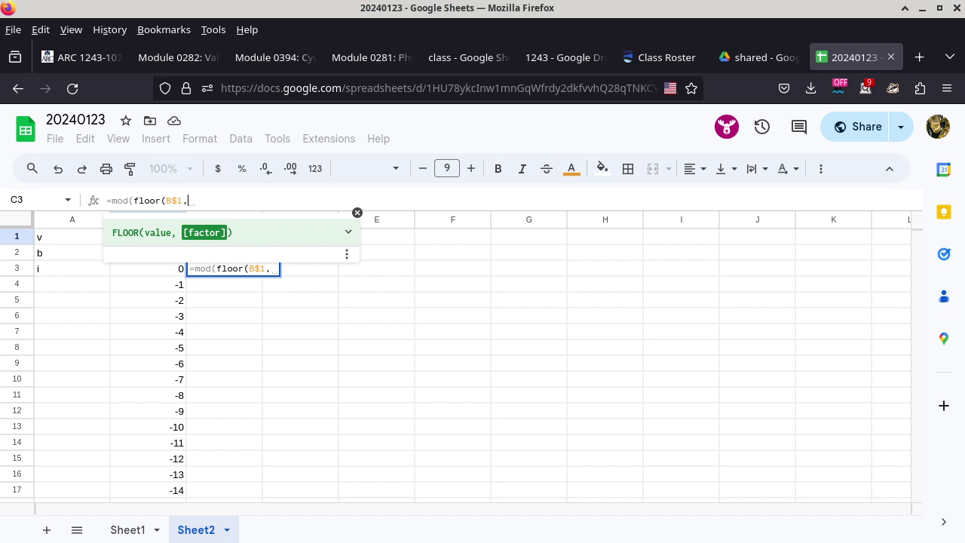
text(pow()
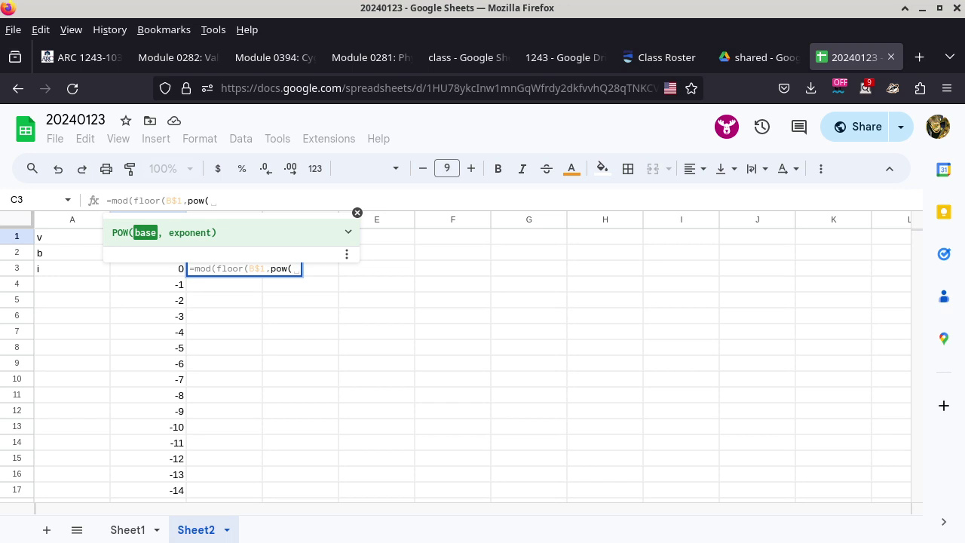
text(b$2)
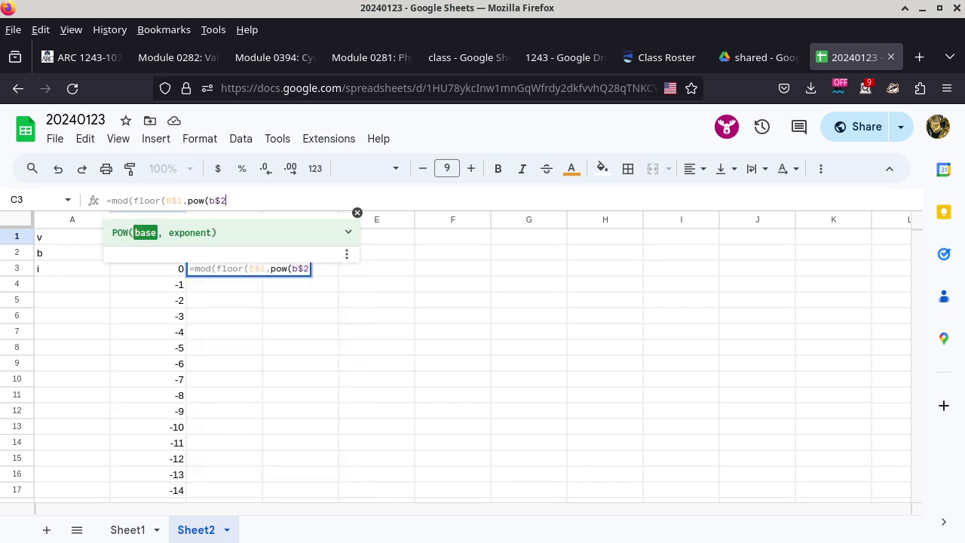
text(,)
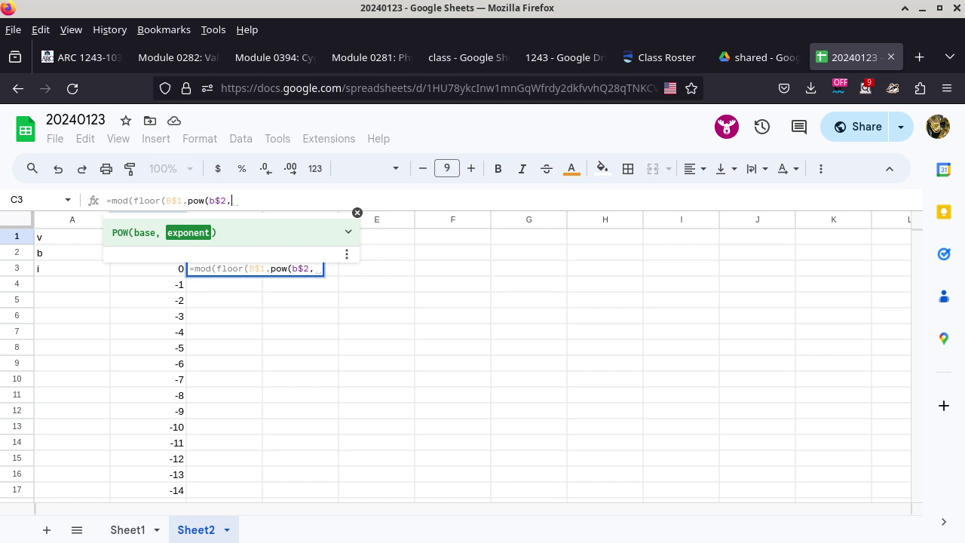
click(155, 270)
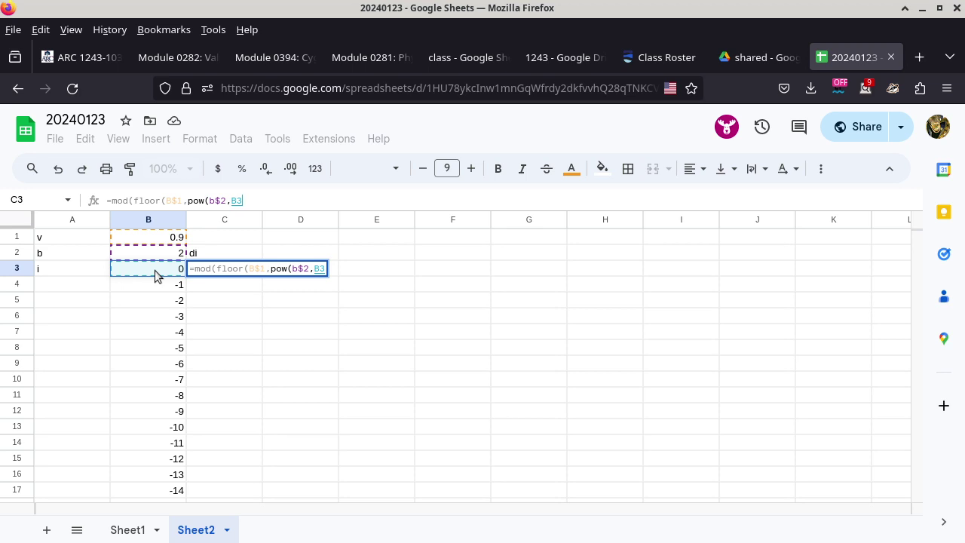
text())
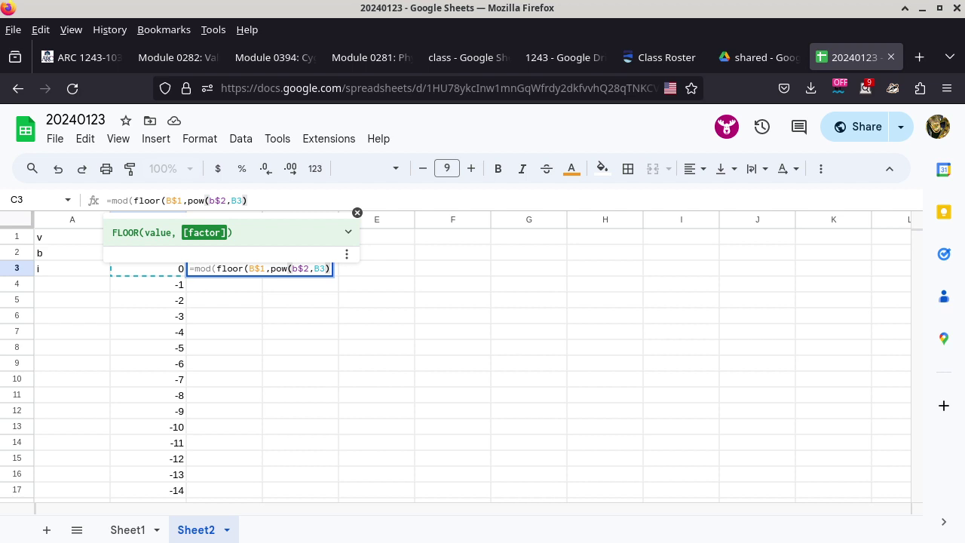
text(),)
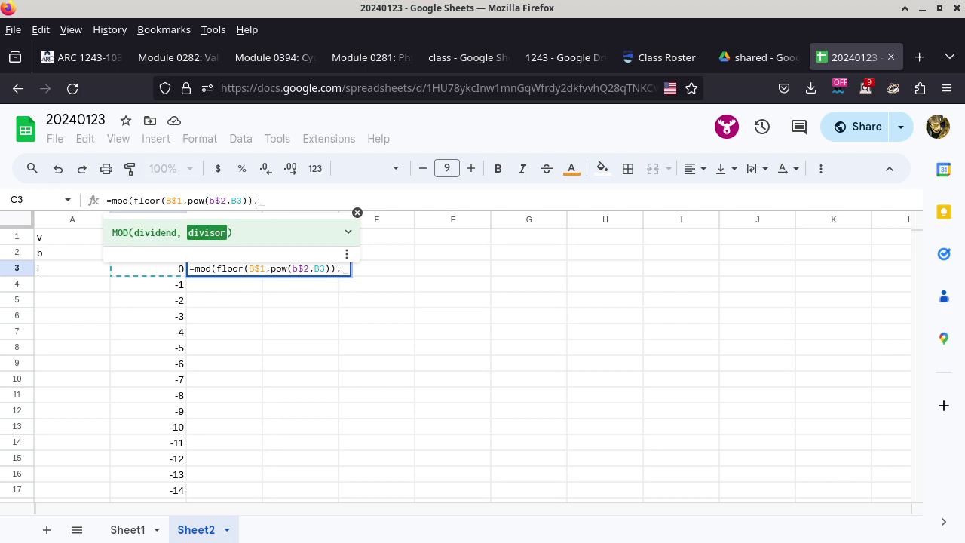
text(b$2)
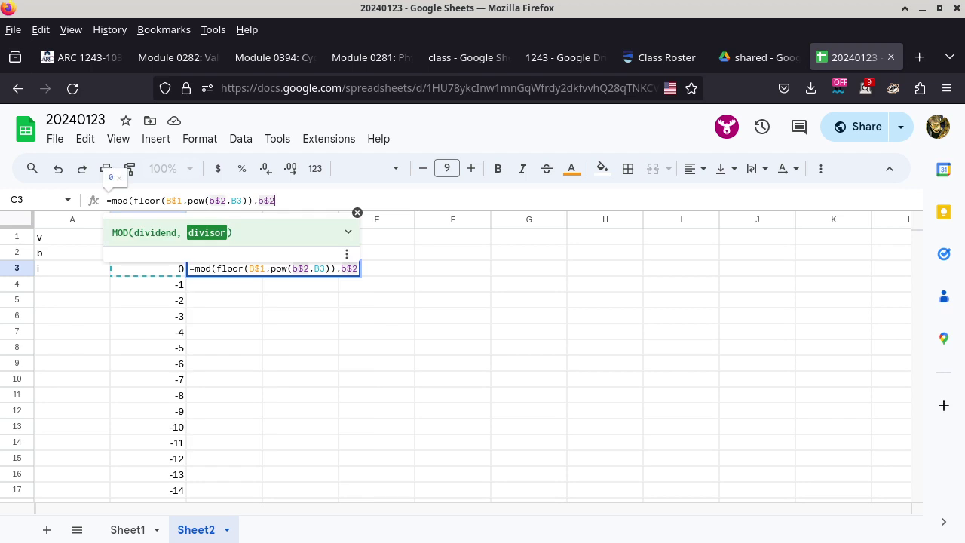
text())
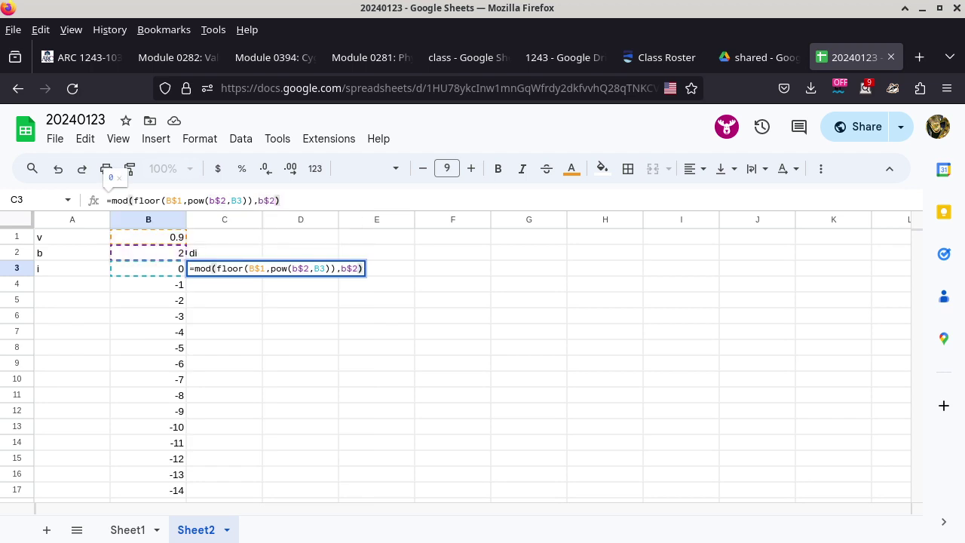
key(Return)
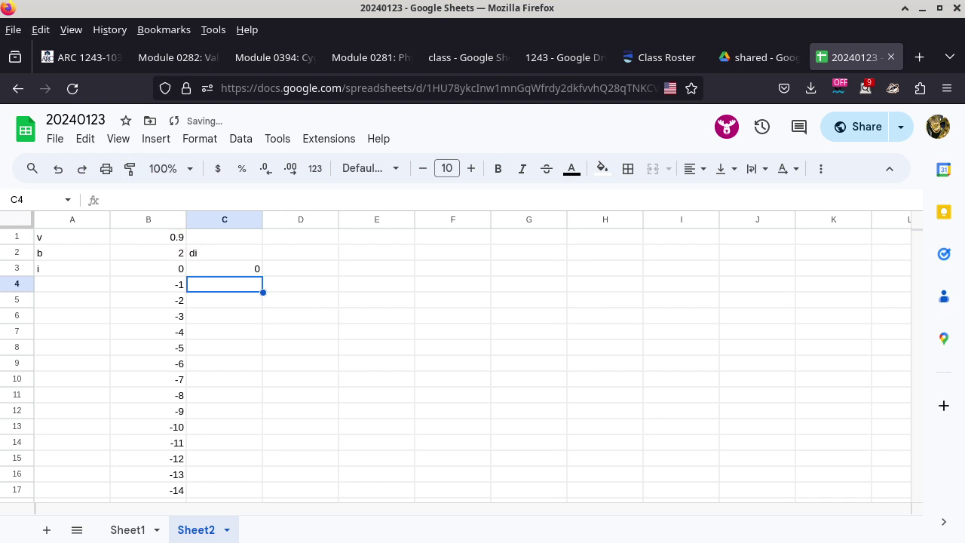
- Fill the C3 formula down the di column to C17
click(251, 276)
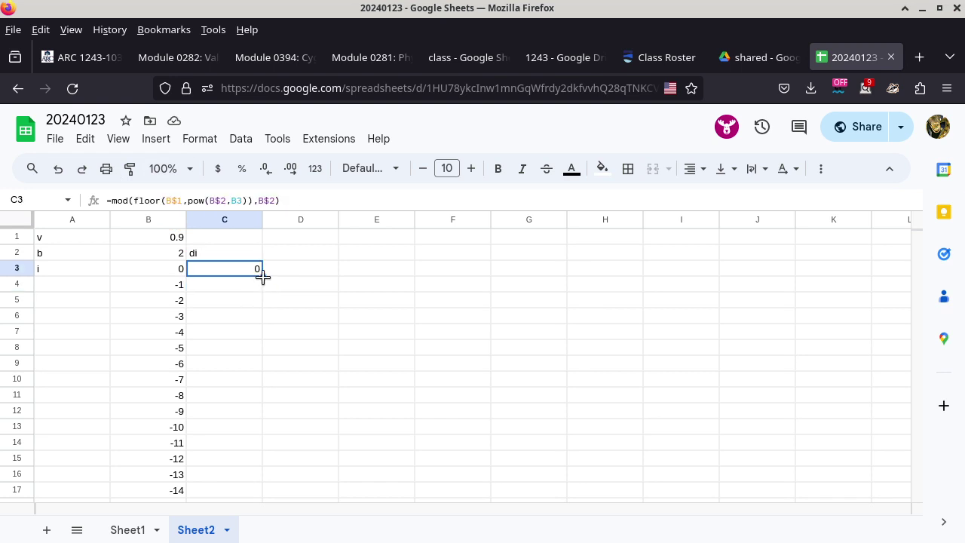
drag(262, 275, 232, 494)
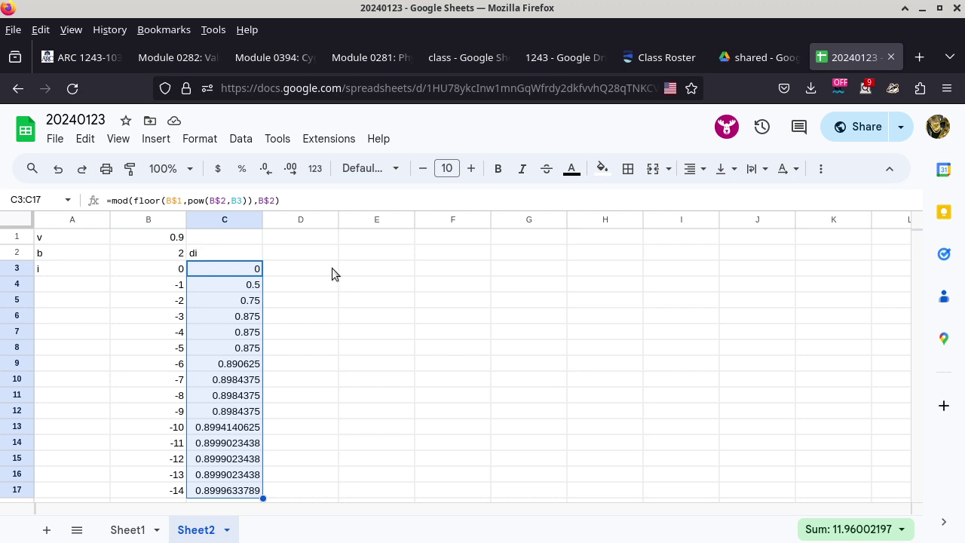
- Correct the formula in C4 so that B$1 is divided by the power: =mod(floor(B$1/pow(B$2,B4)),B$2)
click(253, 290)
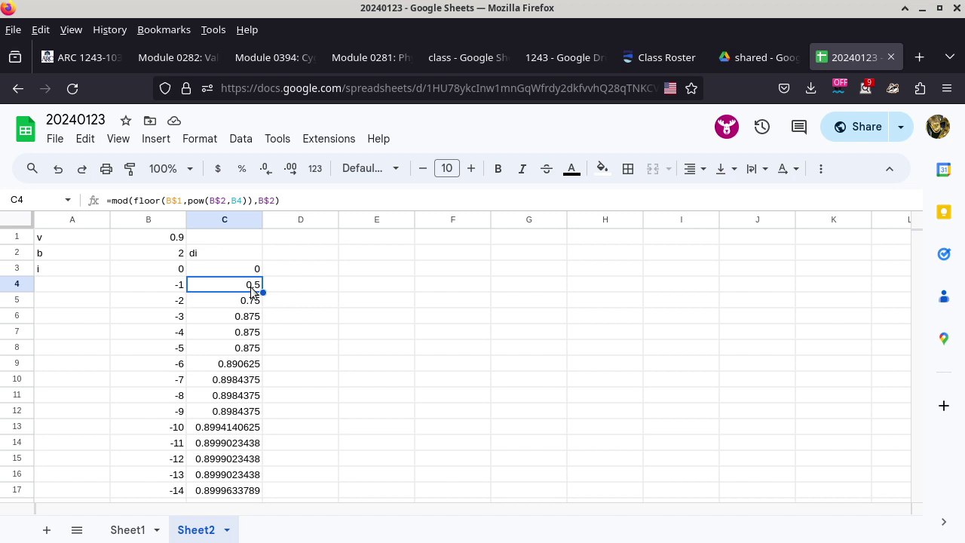
click(188, 200)
key(BackSpace)
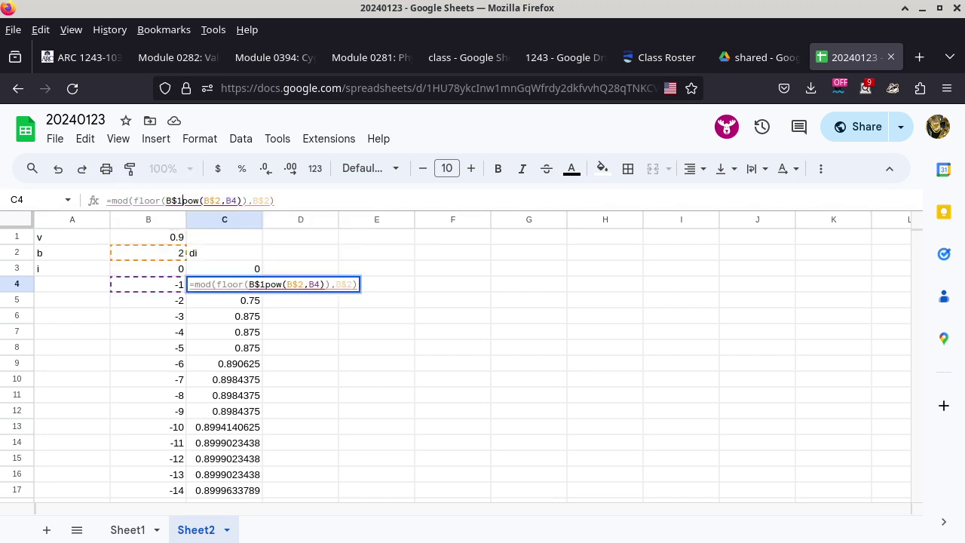
text(/)
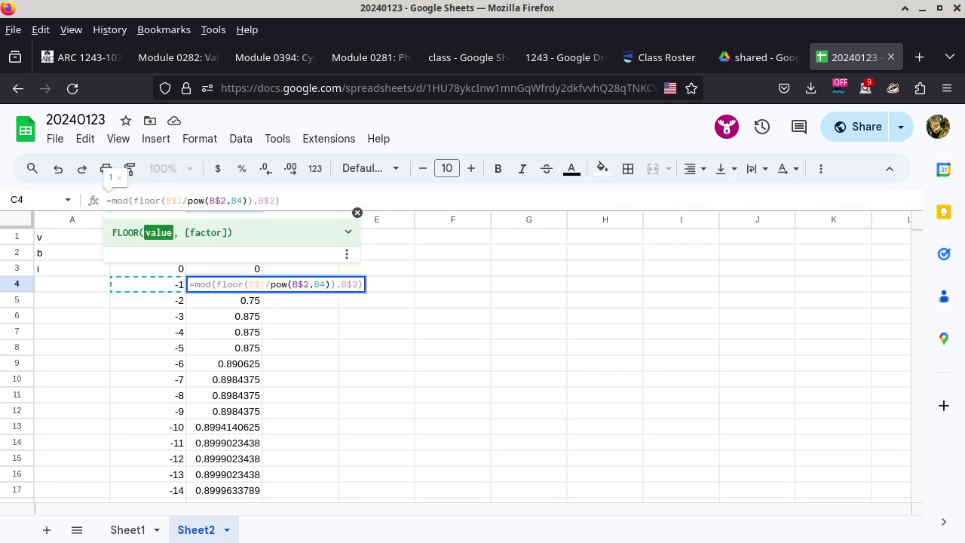
key(Return)
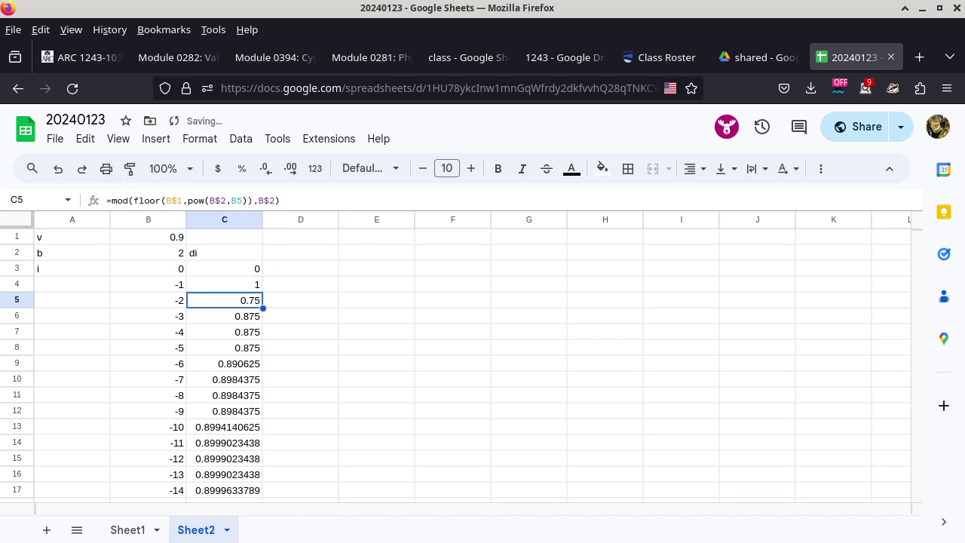
- Correct the C3 formula to =mod(floor(B$1/pow(B$2,B3)),B$2) and fill it down to C17
click(236, 268)
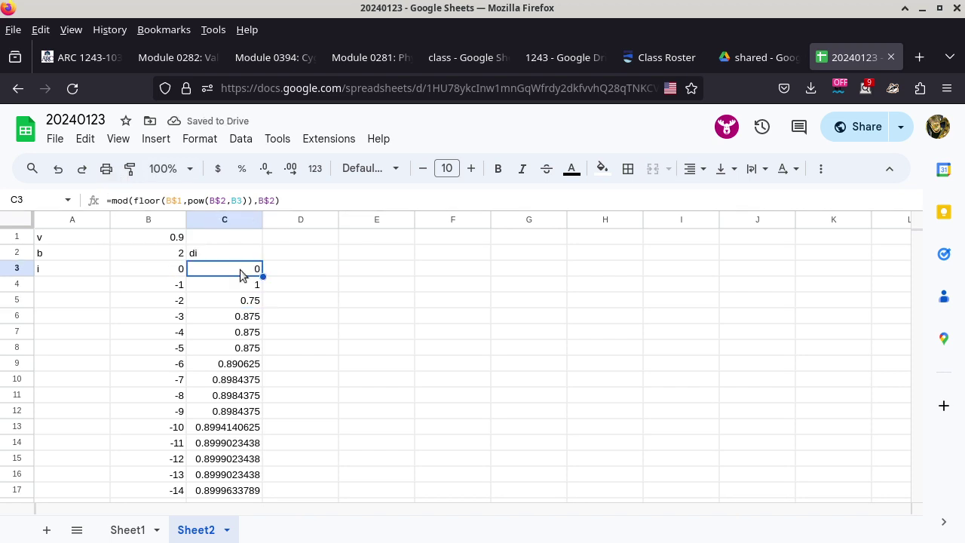
click(188, 201)
key(BackSpace)
text(/)
key(Return)
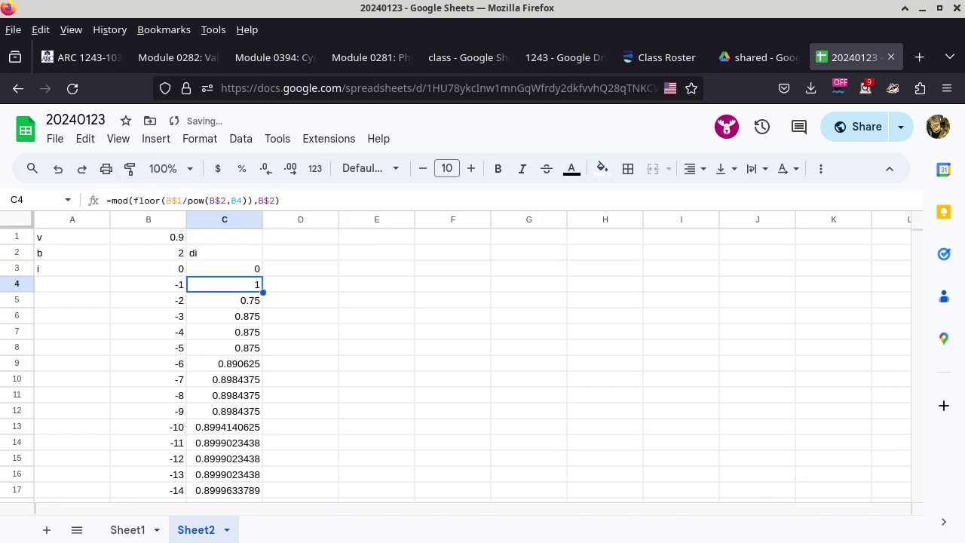
click(252, 270)
drag(261, 276, 255, 488)
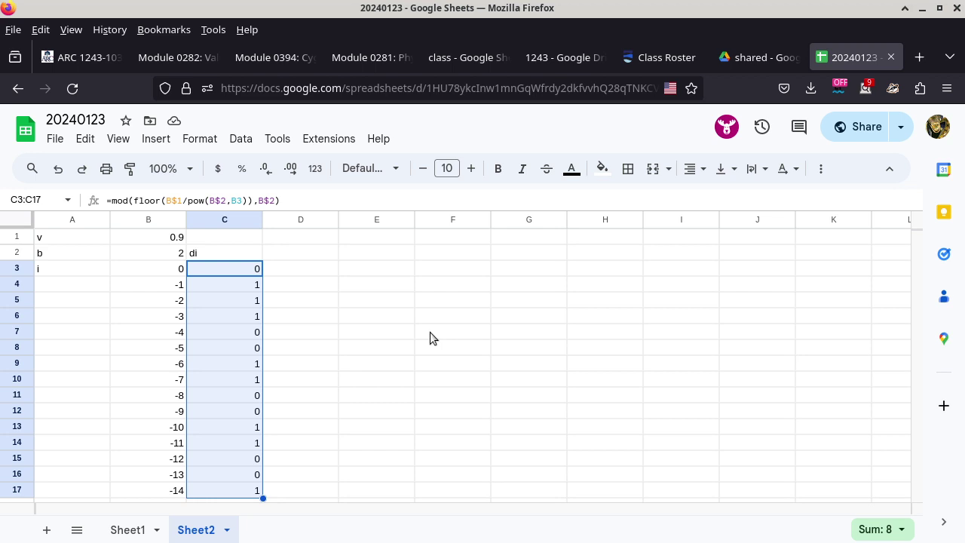
- Extend the i and di columns by filling the formulas in B17:C17 down to row 33
scroll(430, 338, down, 2)
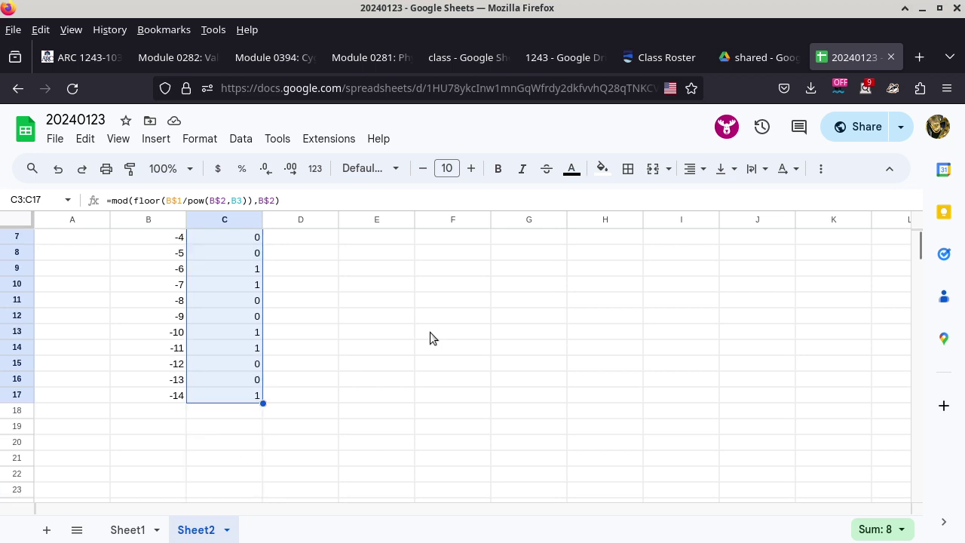
click(138, 395)
shift+click(211, 402)
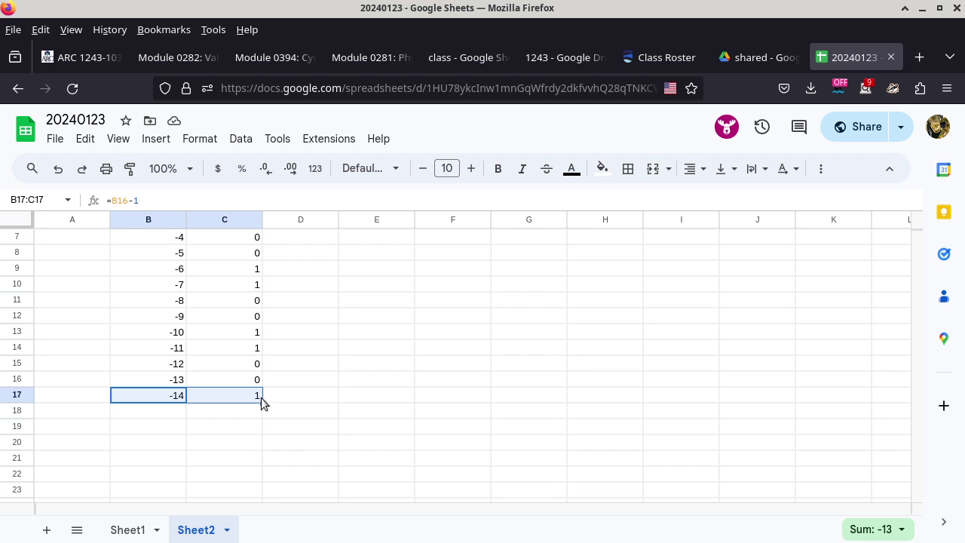
drag(261, 403, 250, 490)
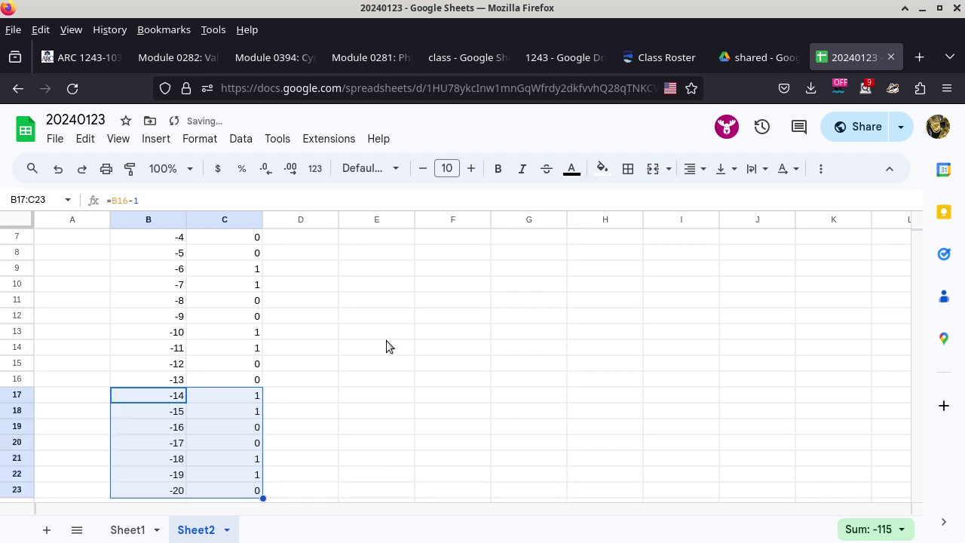
scroll(386, 340, down, 6)
scroll(360, 265, up, 3)
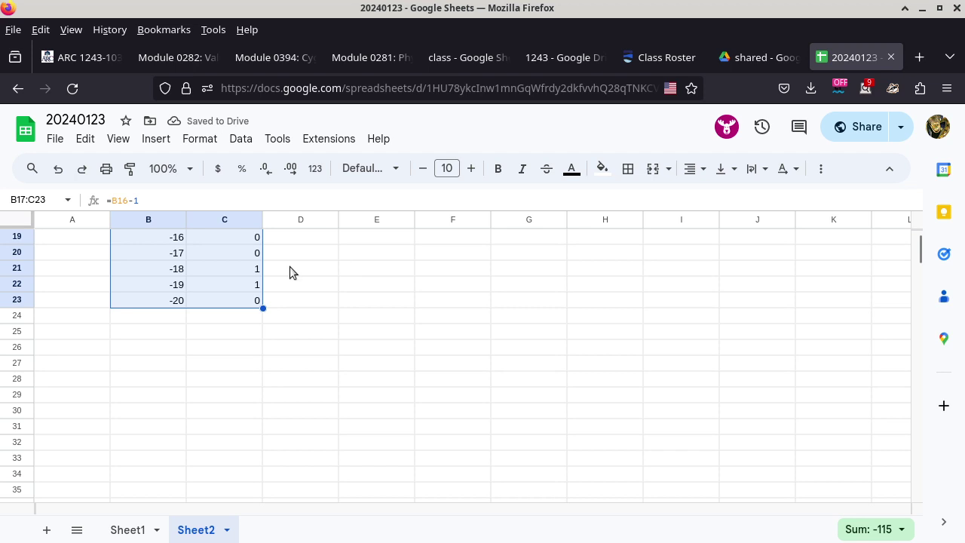
drag(262, 308, 251, 456)
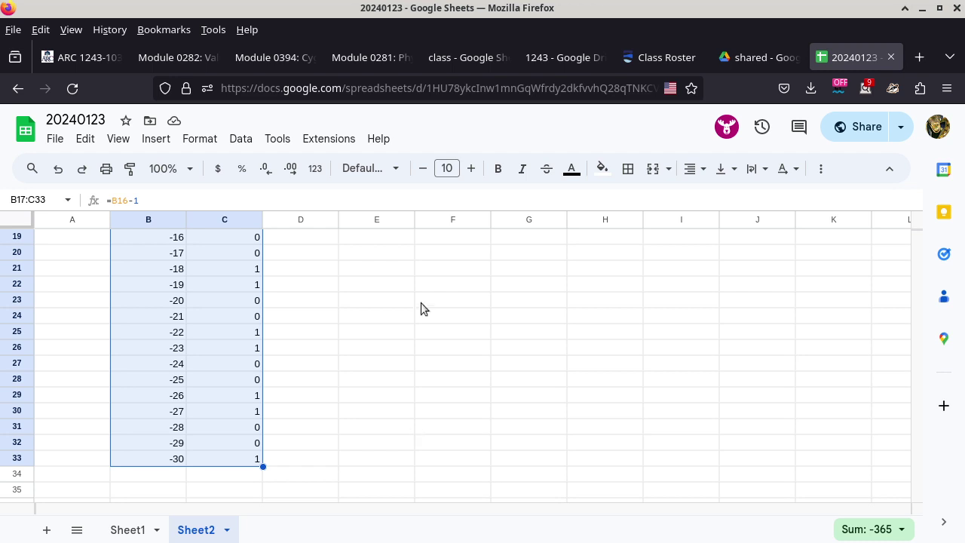
- Switch to the course home page and find the "Floating point number representation" item in the module list
click(88, 57)
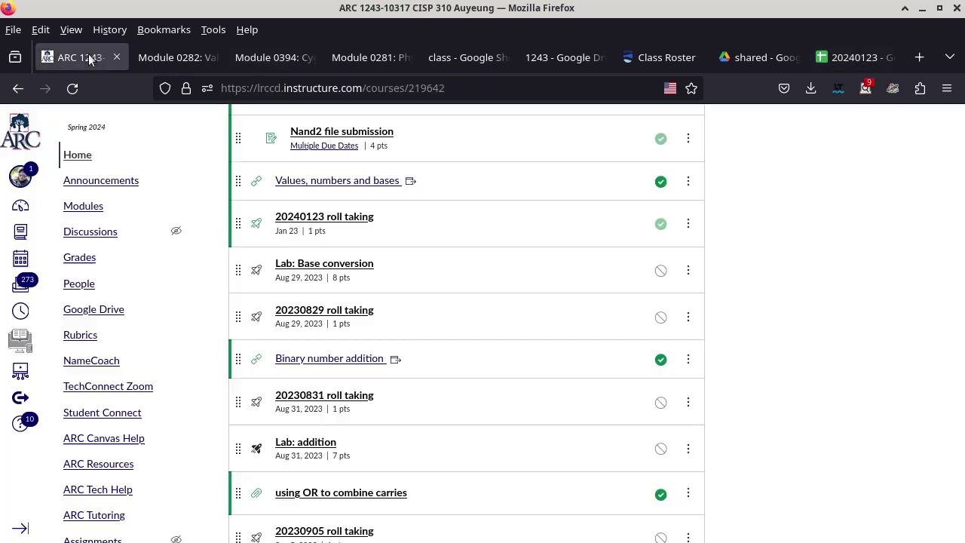
scroll(505, 265, down, 10)
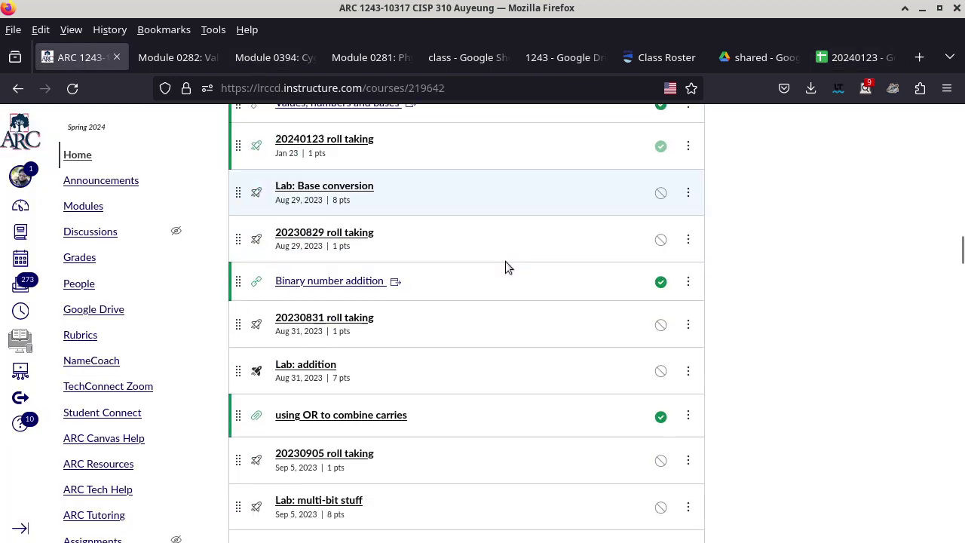
scroll(507, 264, down, 1)
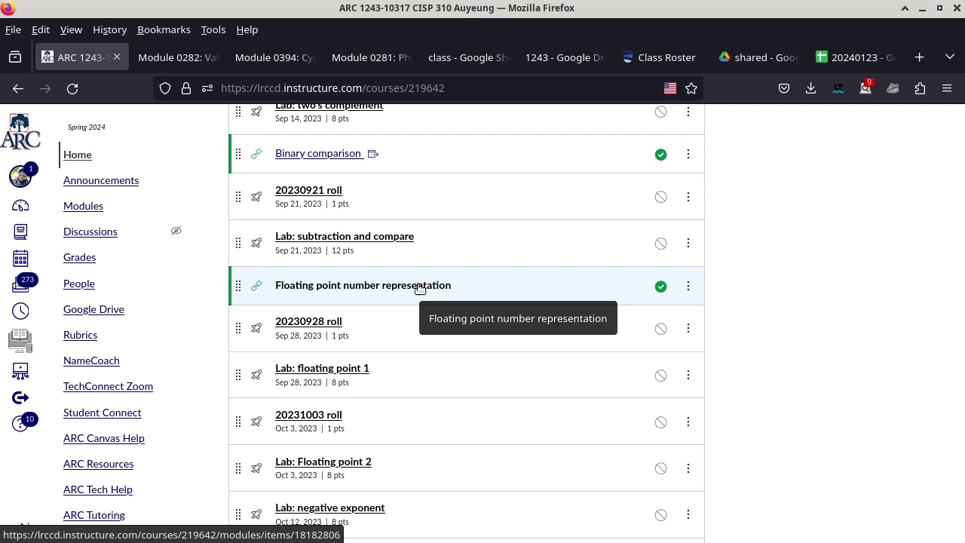
- Switch to the handwritten notes and write "4 + 8 =" near the top of blank page 8
key(Print)
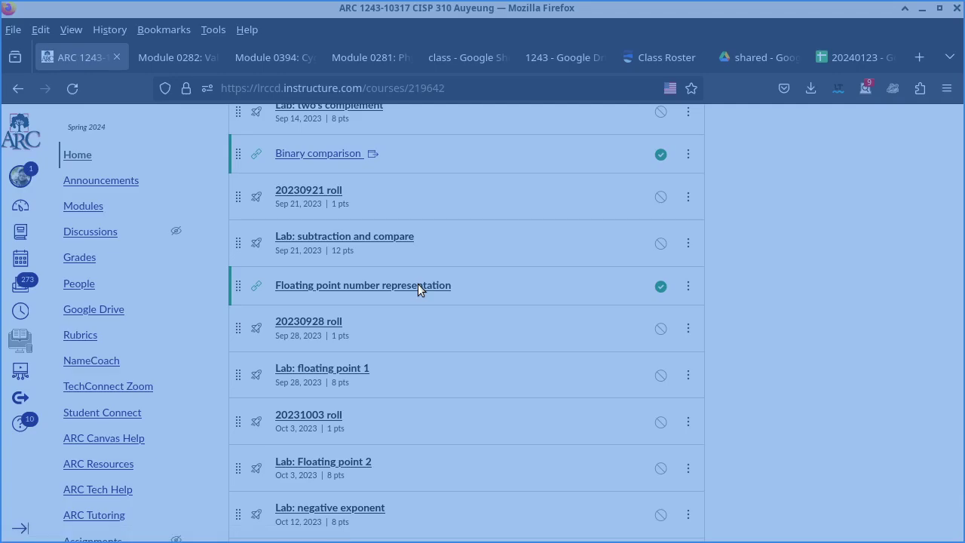
key(alt+Tab)
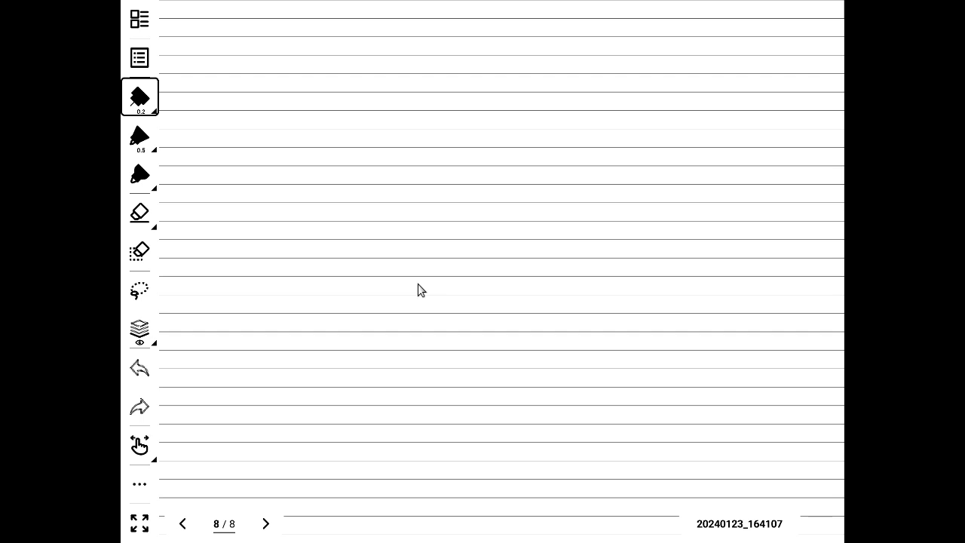
mouse_move(339, 40)
mouse_down()
mouse_move(316, 58)
mouse_move(343, 61)
mouse_move(338, 70)
mouse_move(363, 57)
mouse_up()
mouse_move(375, 54)
mouse_down()
mouse_move(384, 46)
mouse_move(383, 70)
mouse_move(358, 66)
mouse_up()
drag(416, 52, 431, 52)
drag(414, 63, 433, 62)
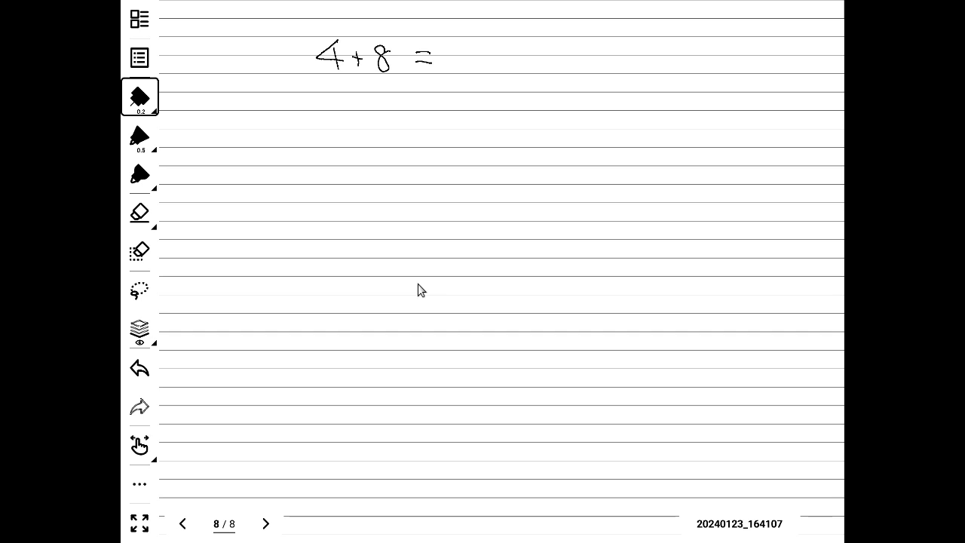
- Write the column addition 204 + 98 below the first expression and rule a line under it
mouse_move(370, 142)
mouse_down()
mouse_move(382, 139)
mouse_move(389, 159)
mouse_move(404, 140)
mouse_up()
mouse_move(427, 140)
mouse_down()
mouse_move(431, 133)
mouse_move(443, 146)
mouse_move(435, 156)
mouse_up()
mouse_move(325, 182)
mouse_down()
mouse_move(351, 180)
mouse_move(347, 191)
mouse_up()
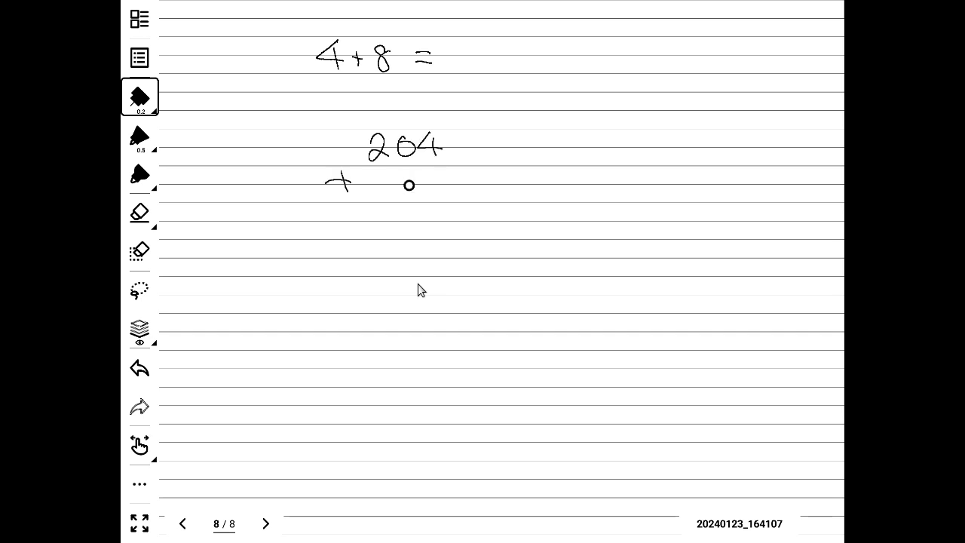
mouse_move(414, 170)
mouse_down()
mouse_move(411, 196)
mouse_move(437, 170)
mouse_up()
drag(311, 204, 476, 203)
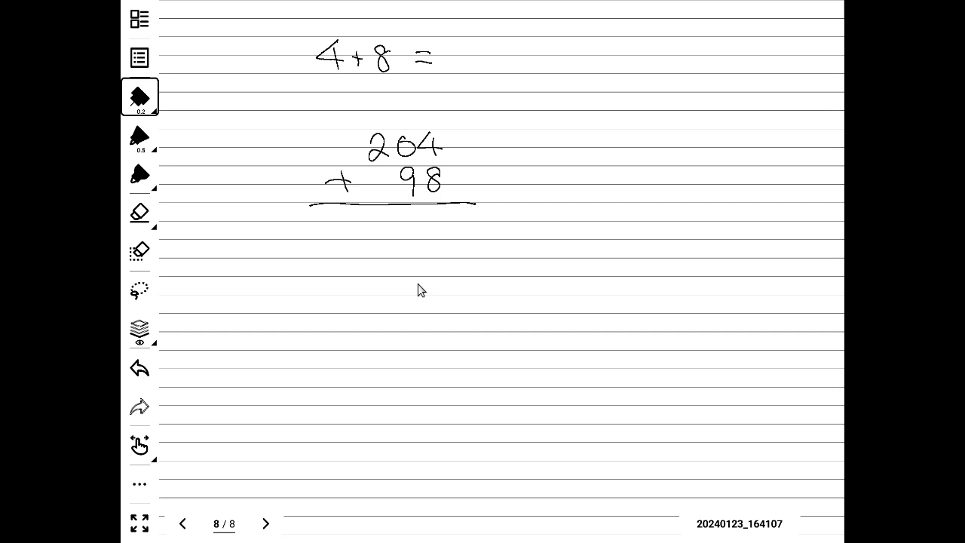
- Write the units digit 2 of the sum under the line and carry a 1 to the tens column
mouse_move(427, 214)
mouse_down()
mouse_move(429, 233)
mouse_move(445, 233)
mouse_up()
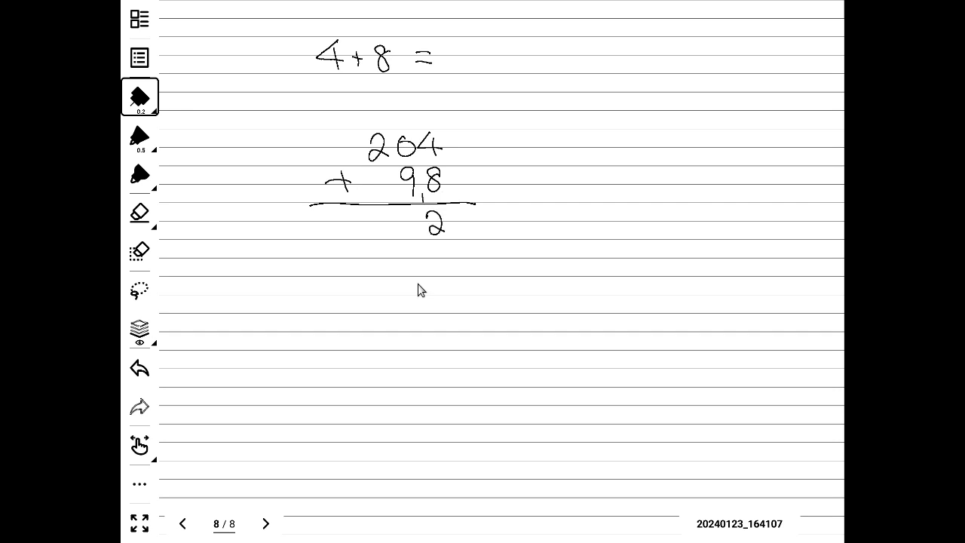